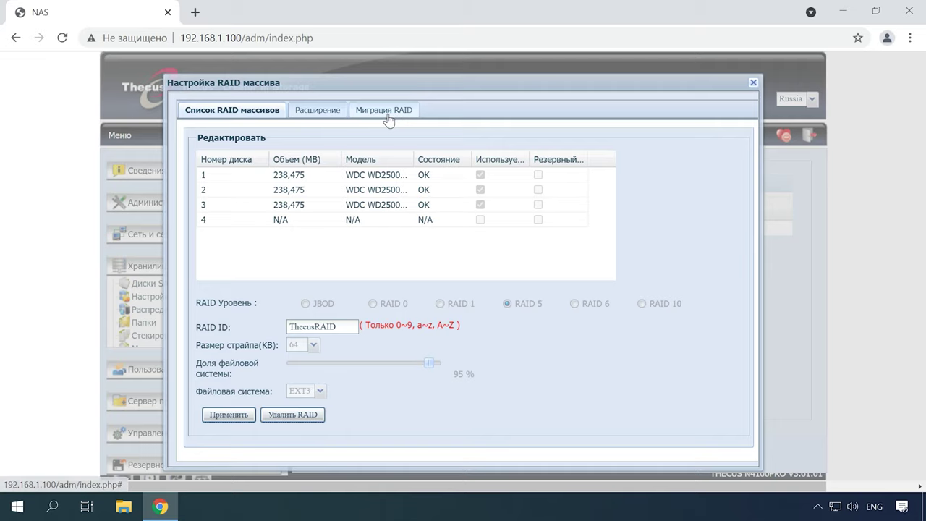
Step: Delete the existing ThecusRAID array and confirm the permanent data removal with Yes
left_click(307, 422)
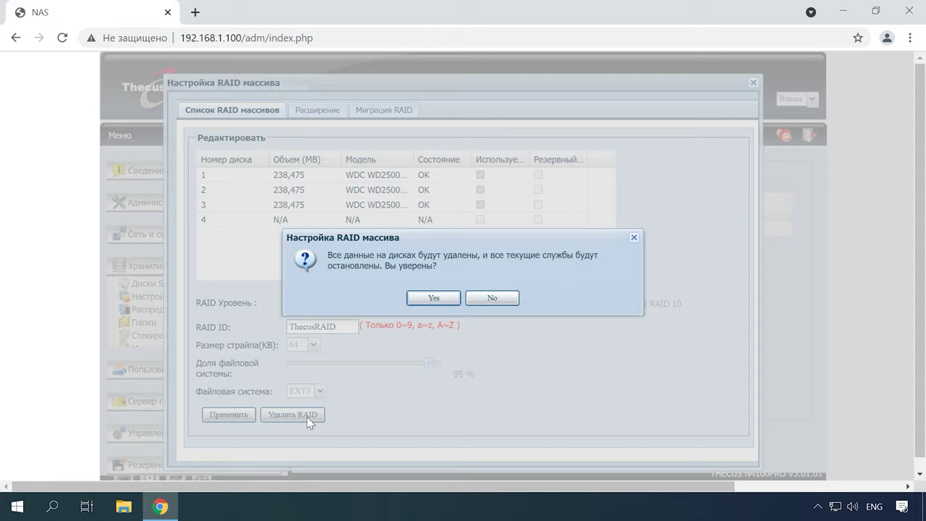
left_click(434, 298)
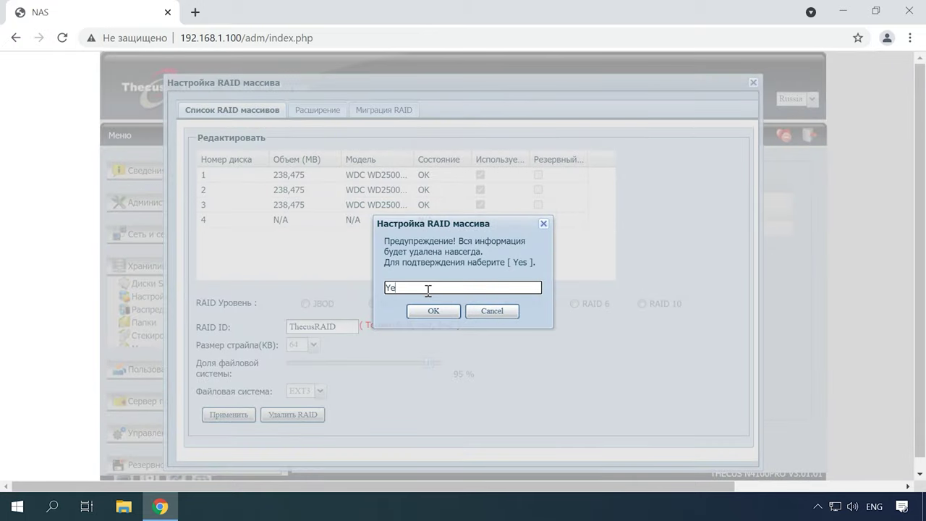
left_click(434, 313)
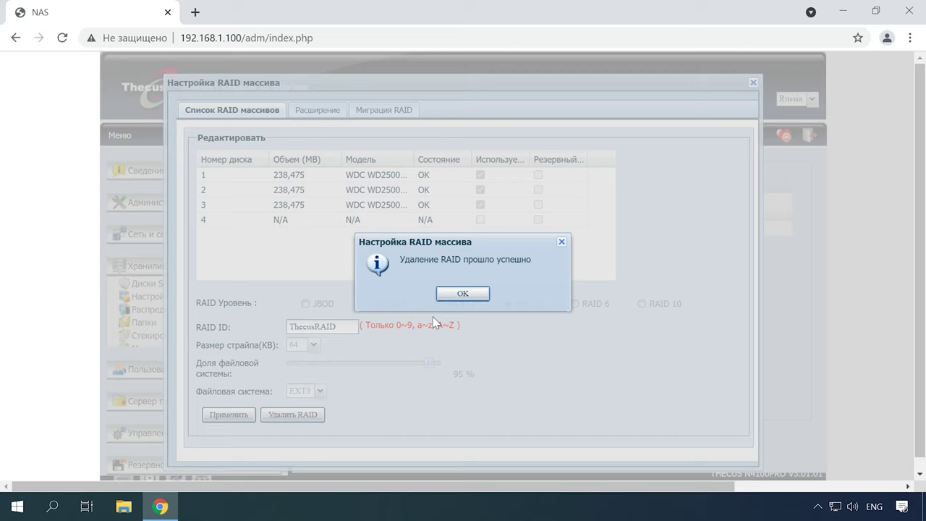
left_click(472, 296)
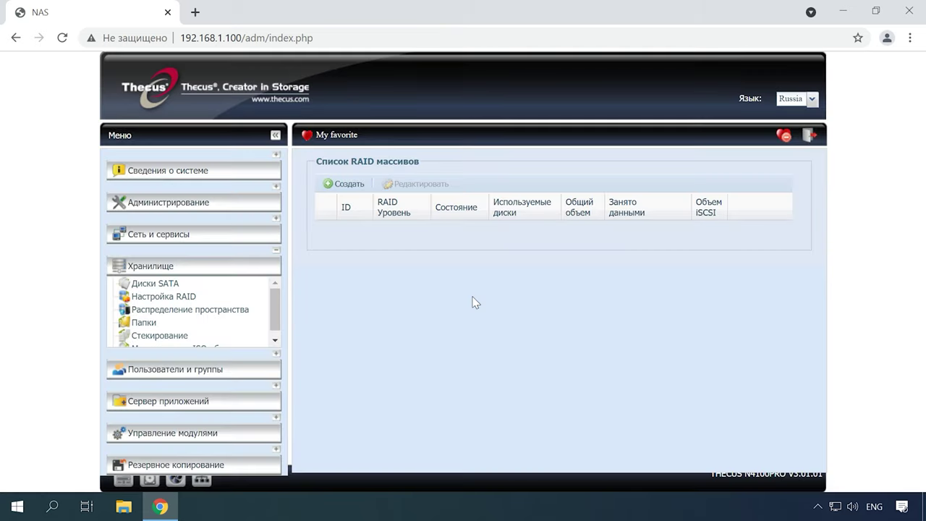
Step: Start a new RAID array using disks 1, 2 and 3 and set its level to RAID 5
left_click(351, 185)
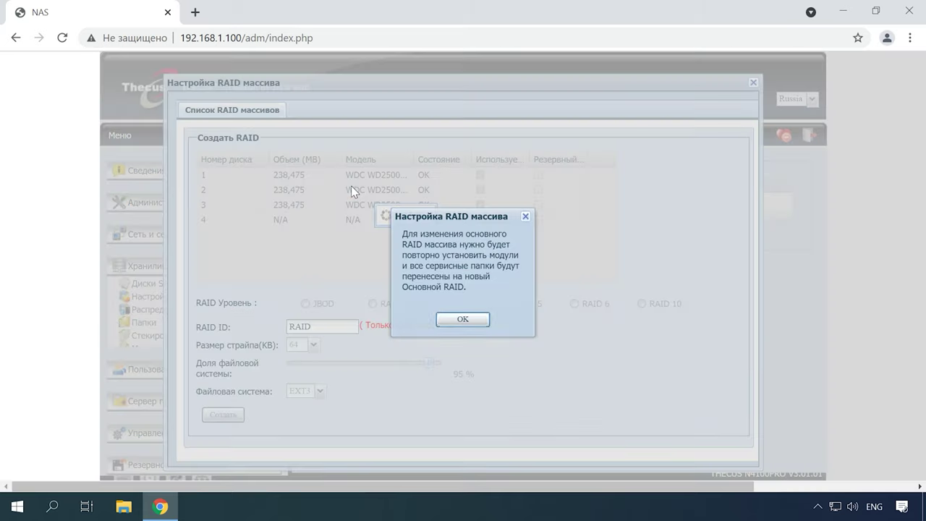
left_click(466, 320)
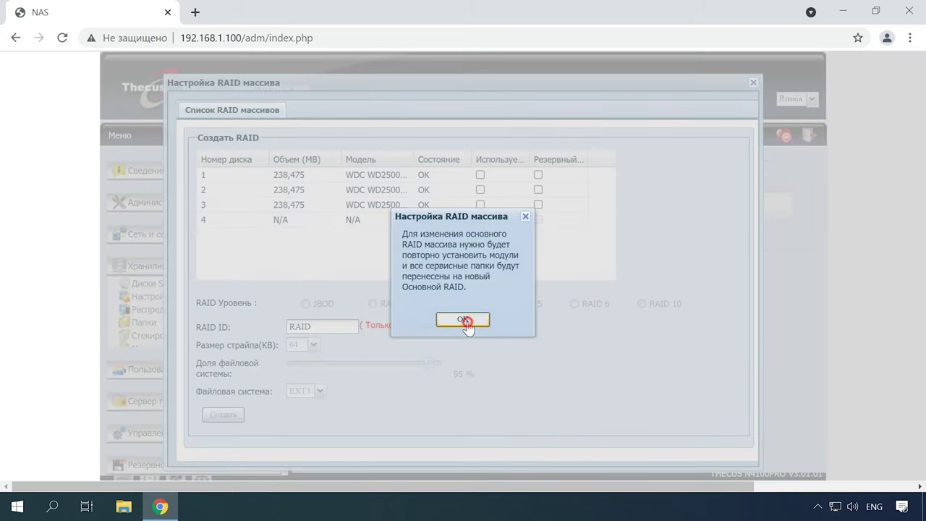
left_click(479, 175)
left_click(479, 190)
left_click(479, 205)
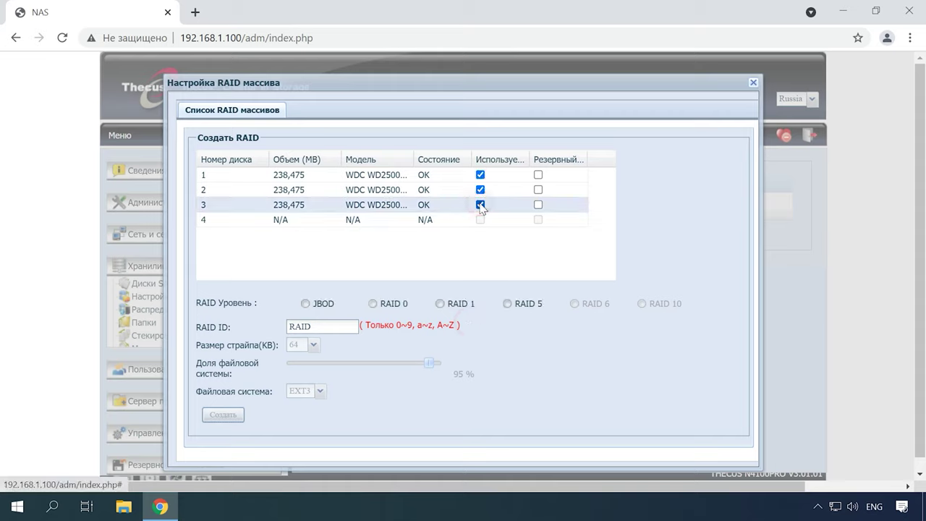
left_click(507, 303)
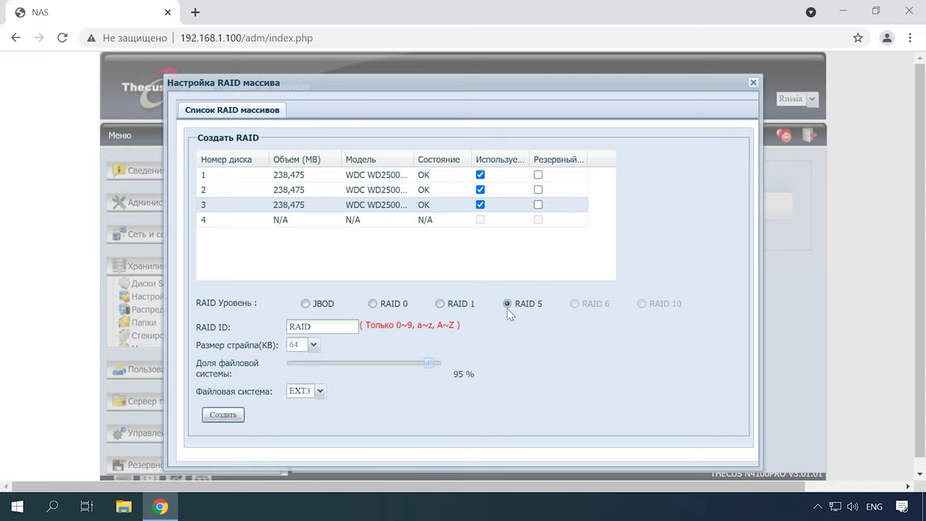
Step: Set the RAID ID to thecus, keep the 64 KB stripe size and EXT3 file system, and create the array
left_click(321, 327)
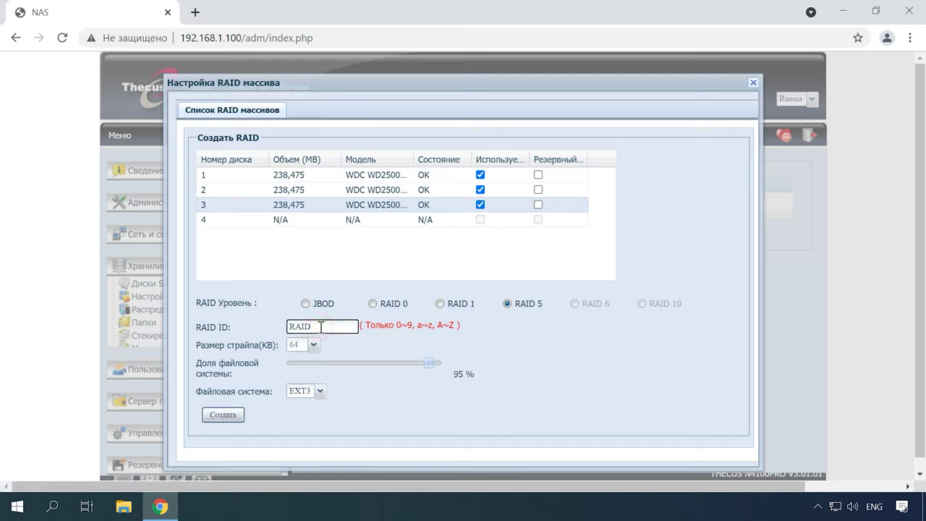
left_click(315, 348)
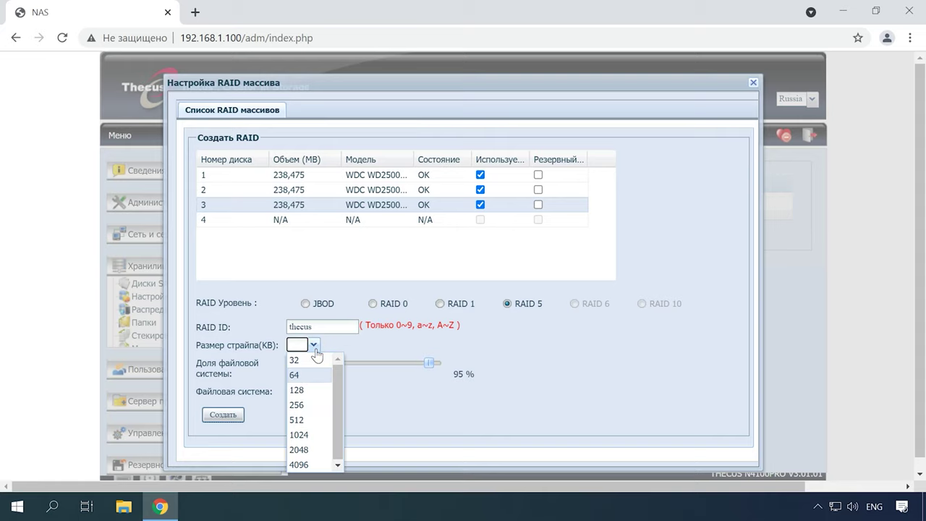
left_click(315, 347)
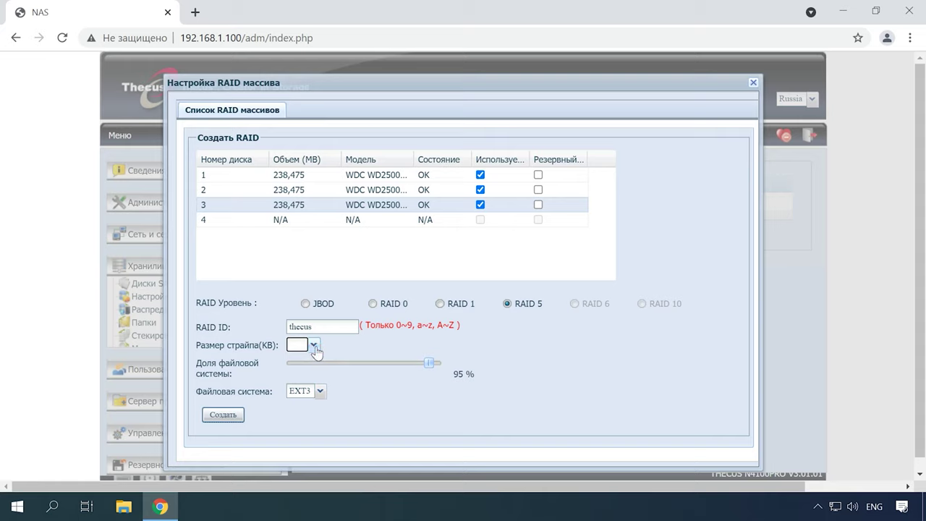
left_click(320, 393)
left_click(319, 394)
left_click(224, 417)
left_click(433, 299)
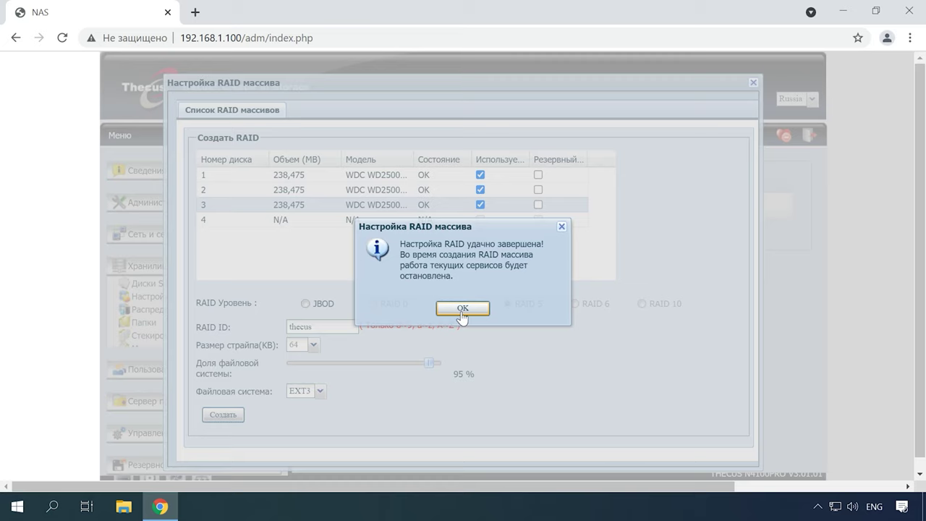
left_click(460, 309)
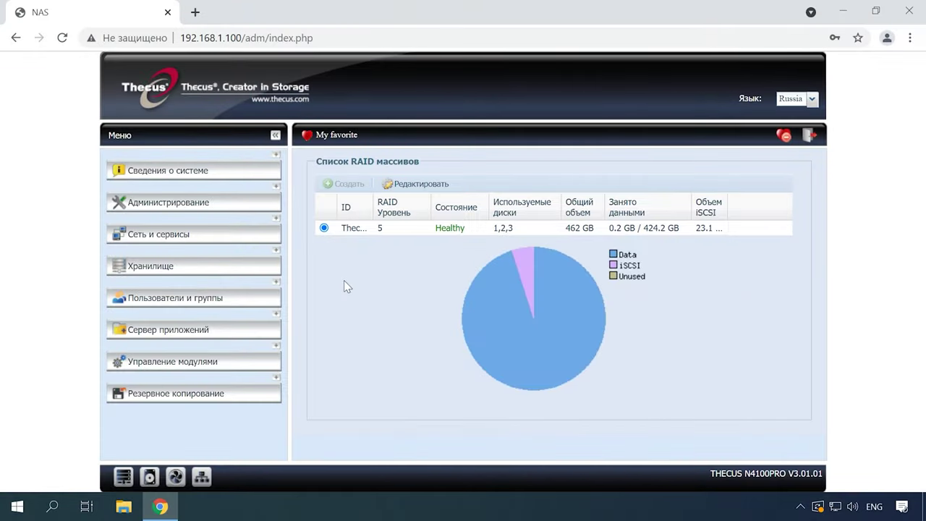
Step: Add a browseable shared folder named Multimedia to the storage with public access enabled
left_click(149, 269)
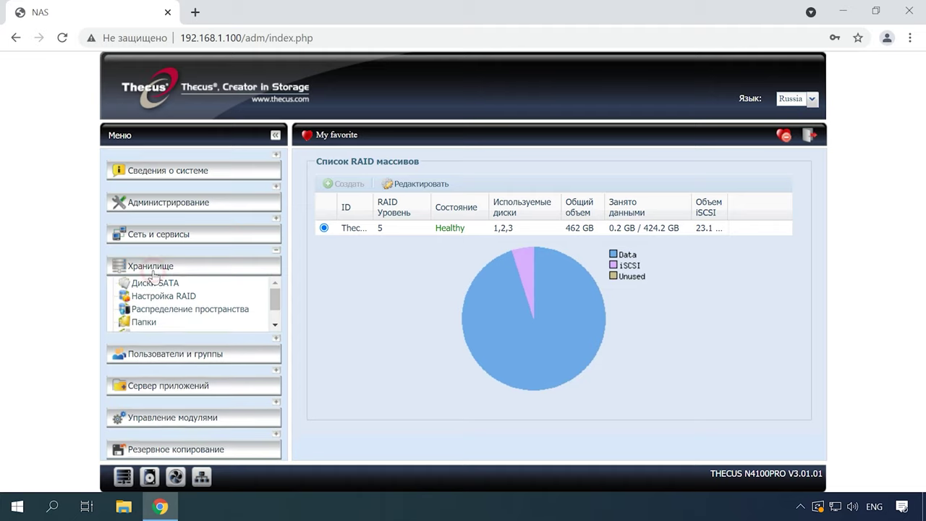
left_click(148, 327)
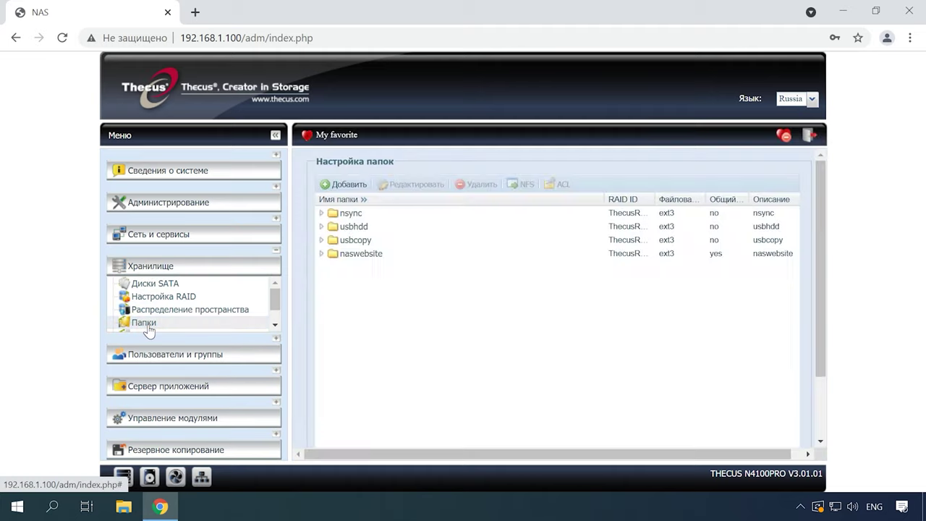
left_click(347, 185)
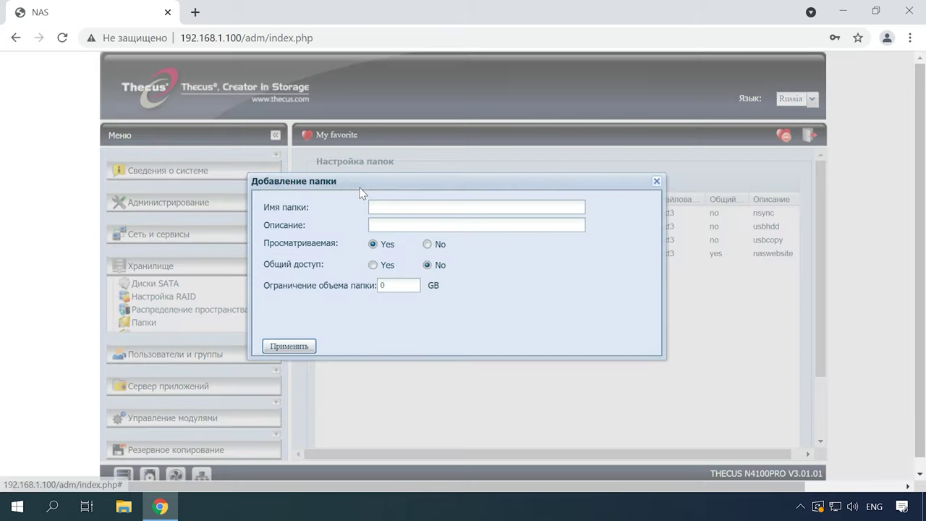
left_click(384, 210)
type("Multimedia")
key("Tab")
left_click(382, 265)
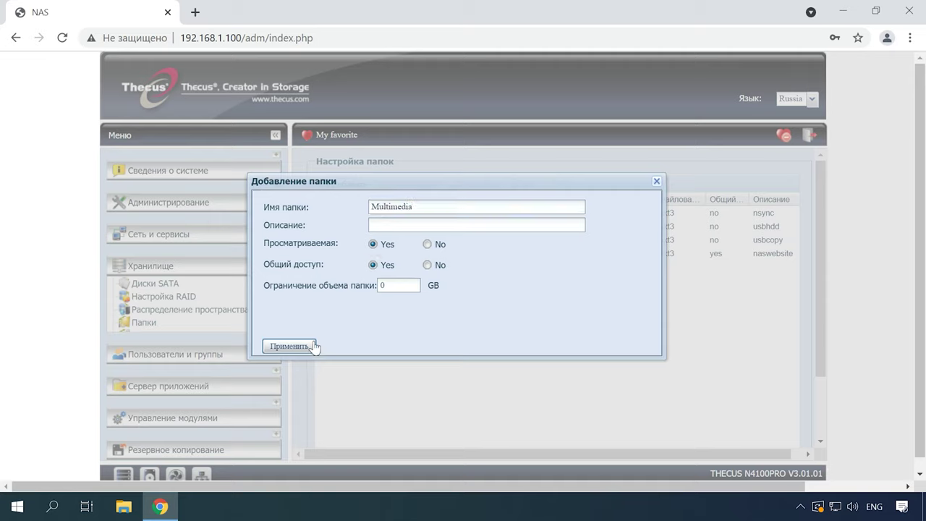
left_click(288, 347)
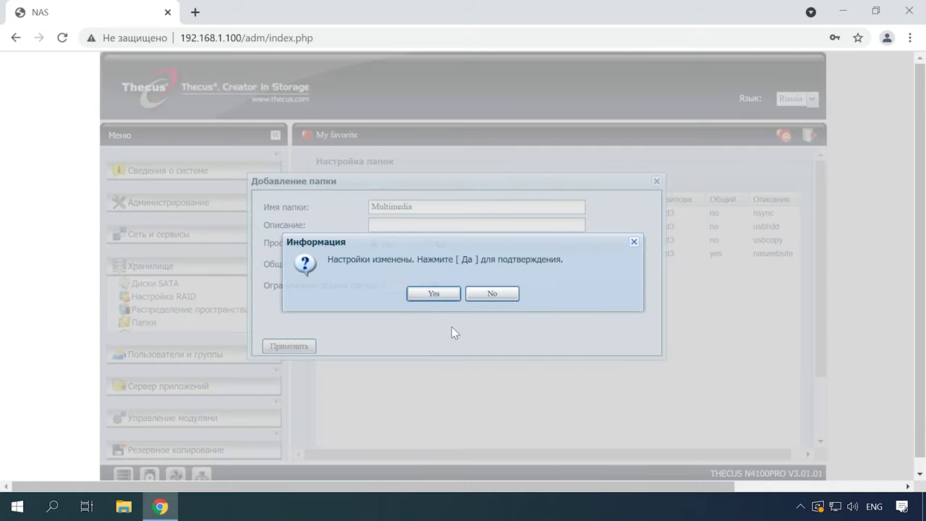
left_click(438, 296)
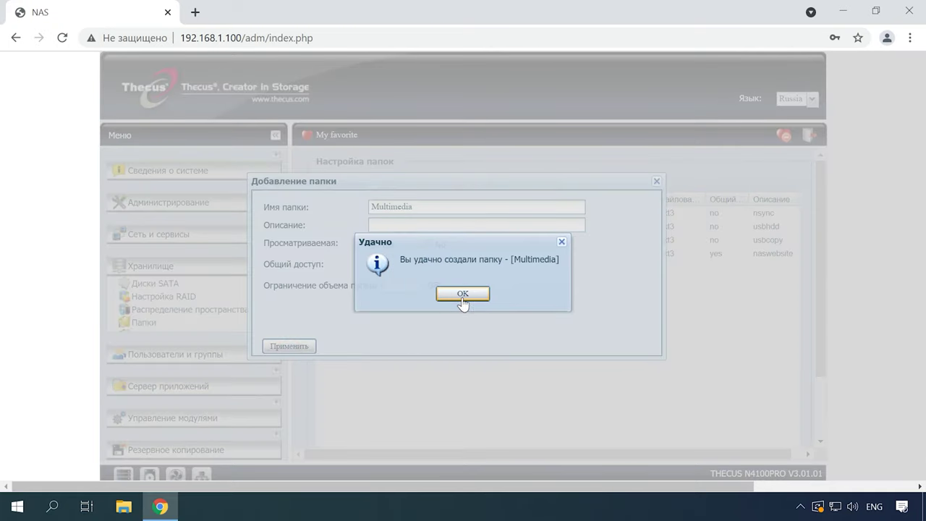
left_click(470, 298)
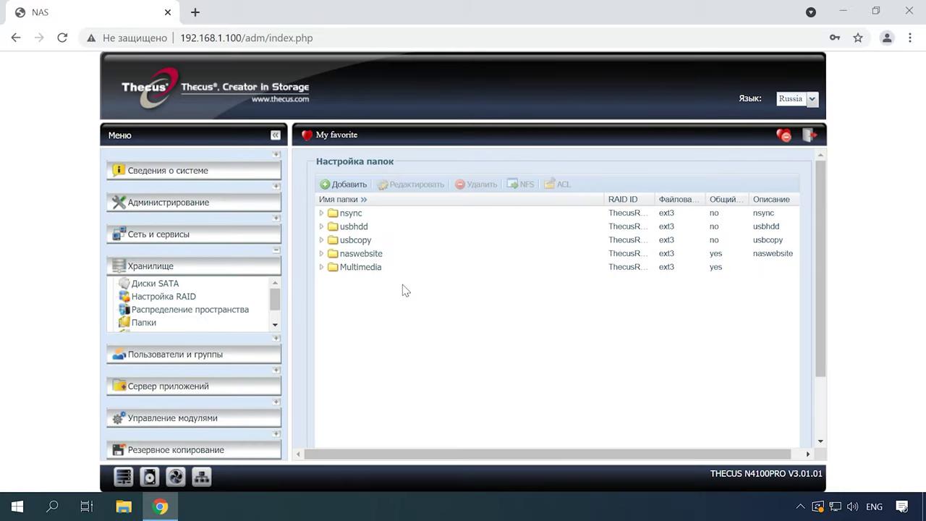
left_click(374, 267)
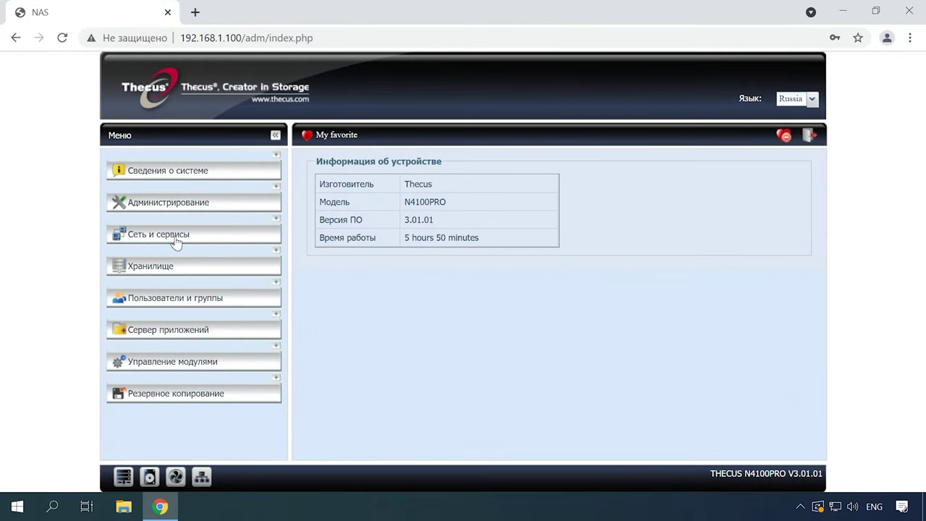
Step: Enable the FTP service on port 21, keeping anonymous access at Загрузка/Скачивание, and apply the settings
left_click(179, 244)
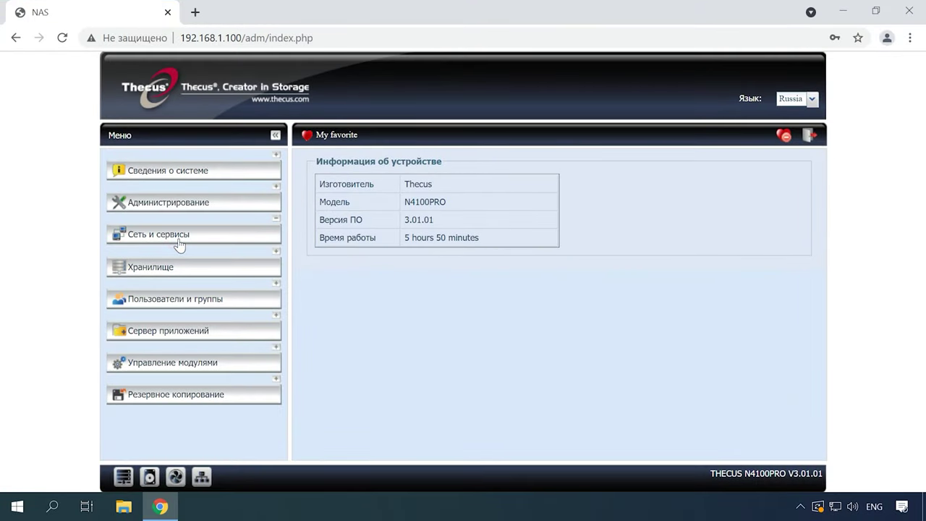
left_click_drag(273, 262, 275, 272)
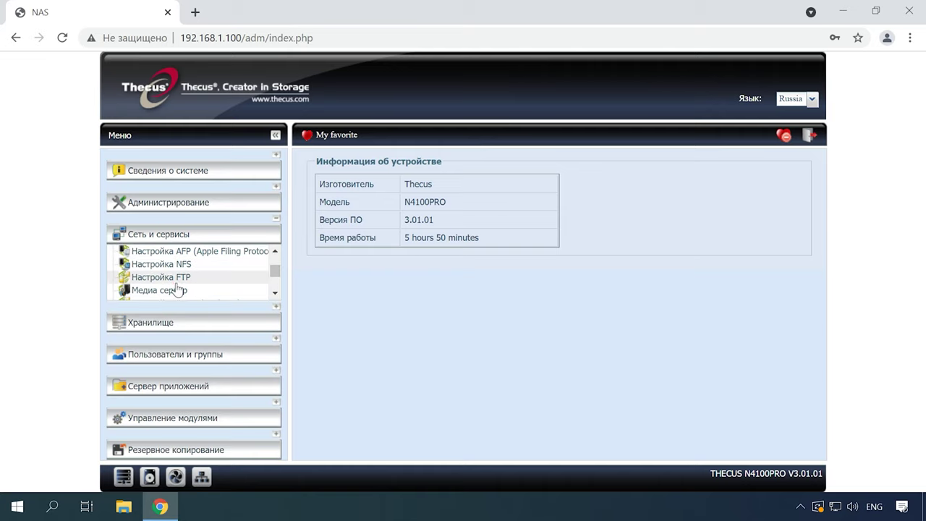
left_click(176, 282)
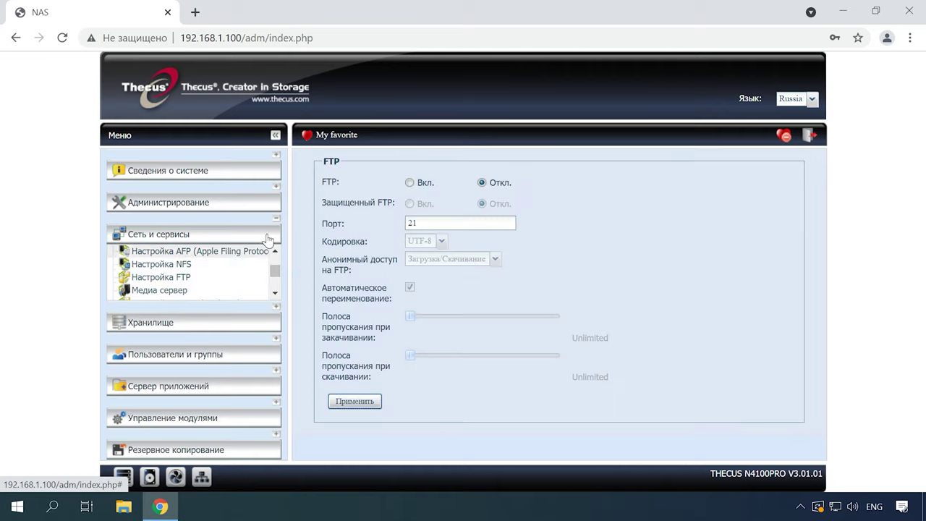
left_click(410, 182)
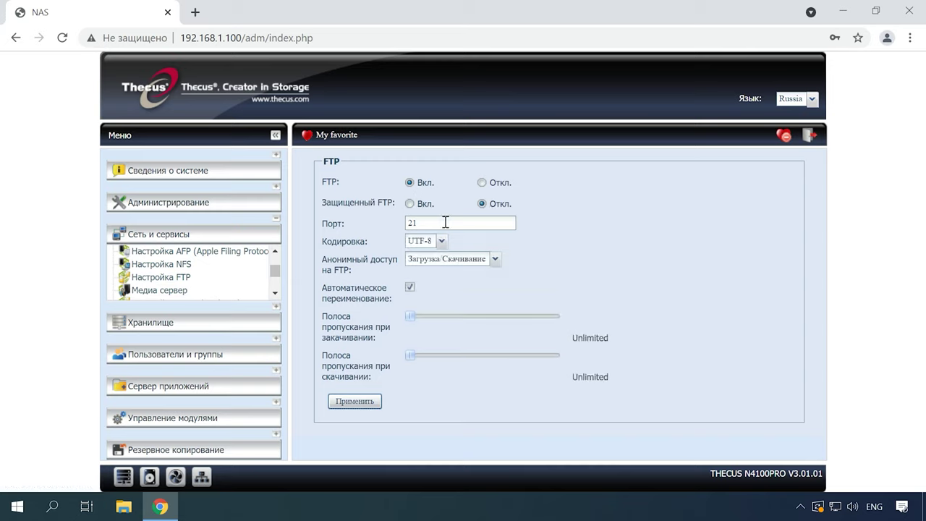
left_click(495, 258)
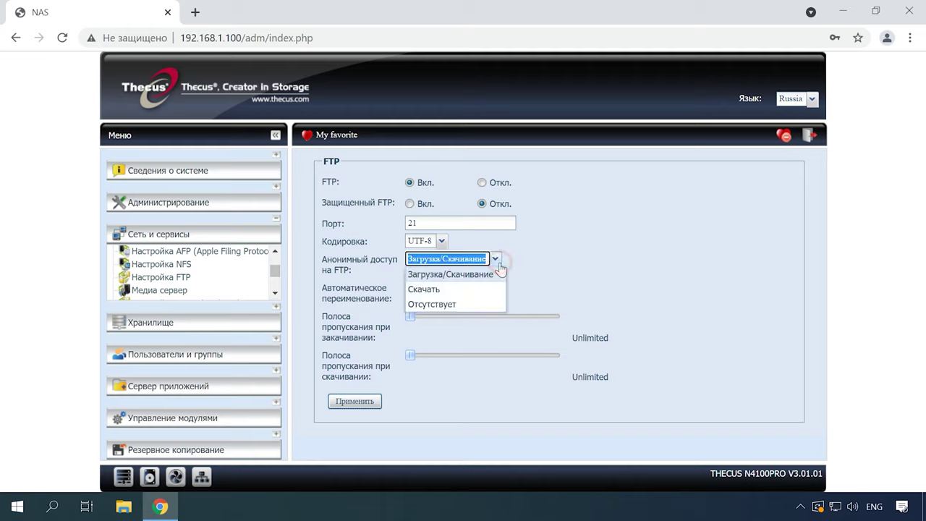
left_click(496, 260)
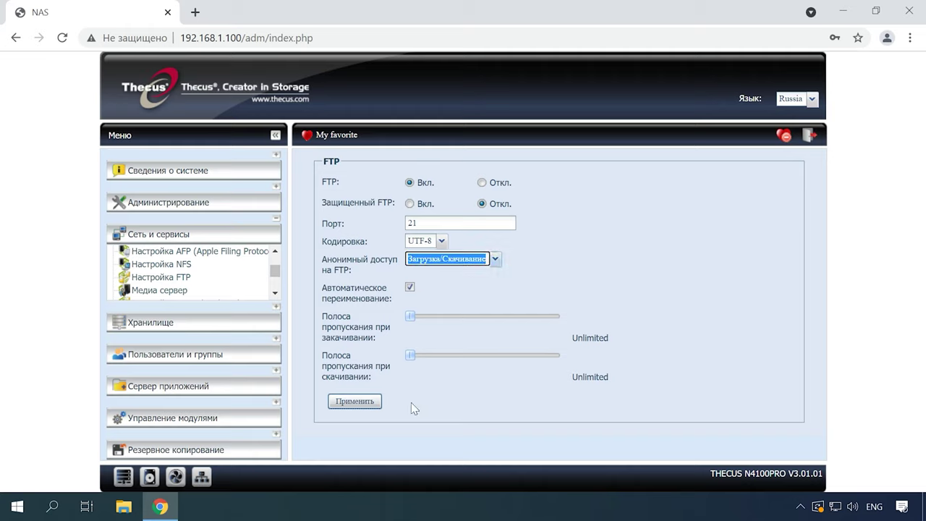
left_click(363, 402)
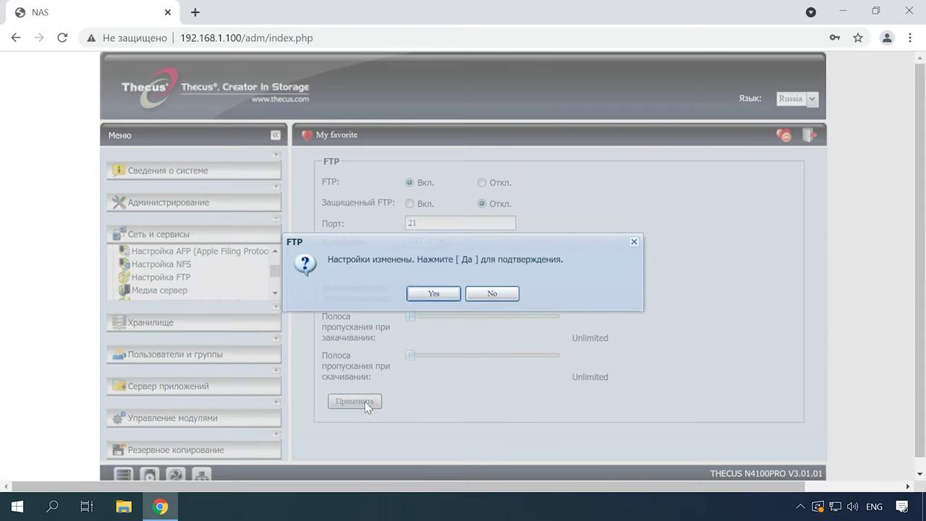
left_click(433, 294)
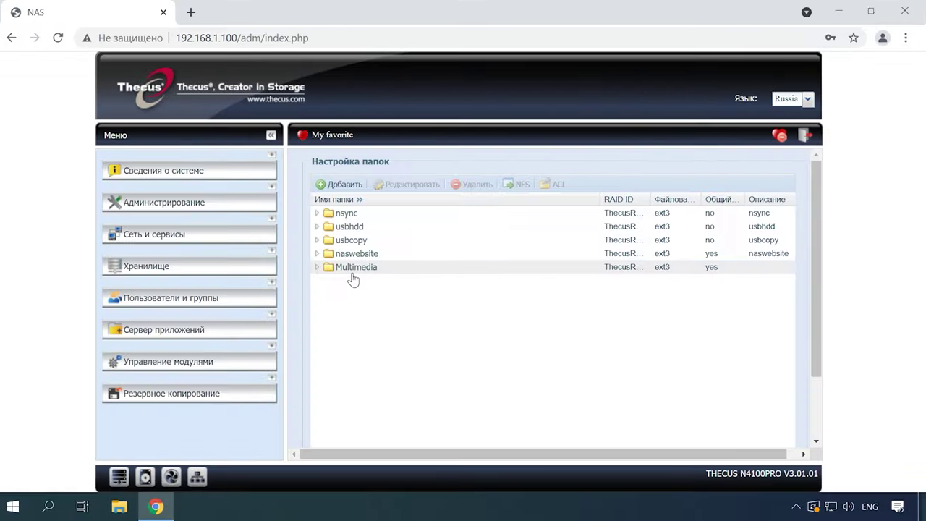
Step: Start a new iSCSI partition in the RAID space allocation with 23.08 GB, enable its iSCSI target and name it thecus
left_click(161, 266)
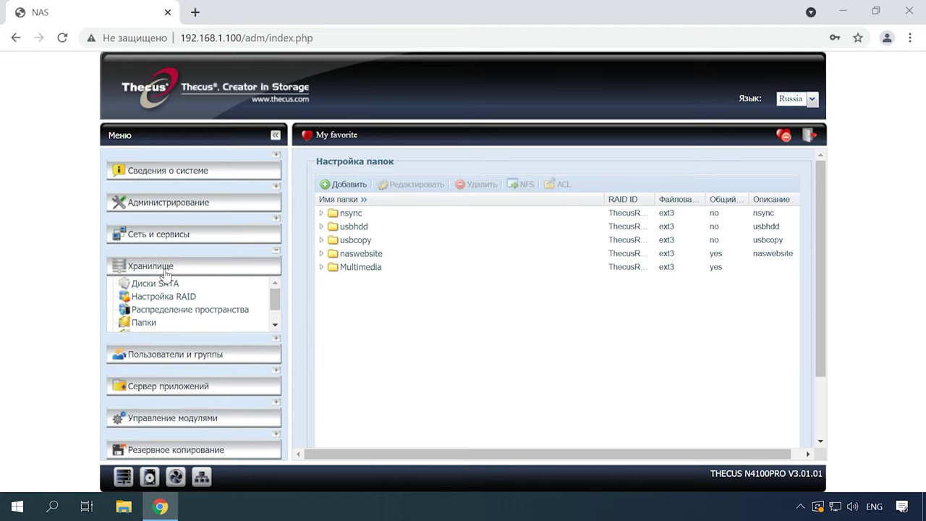
left_click(187, 310)
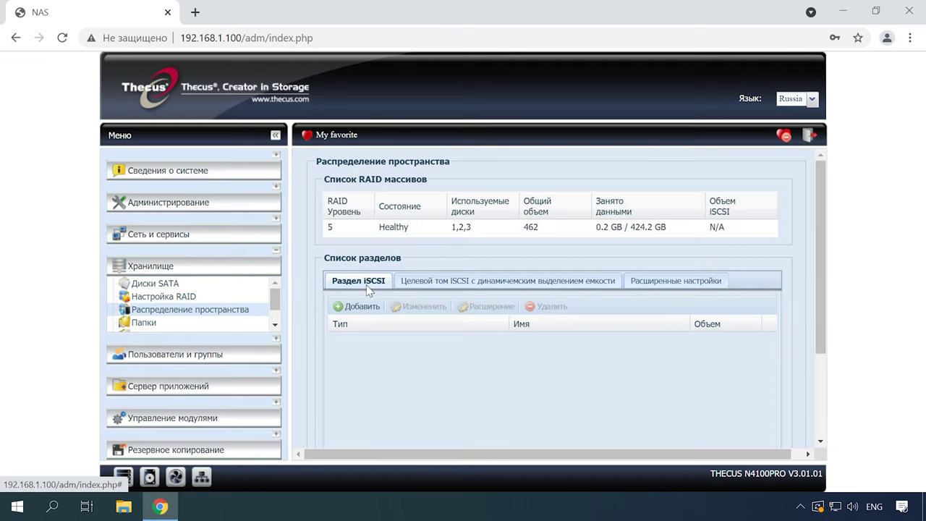
left_click(352, 307)
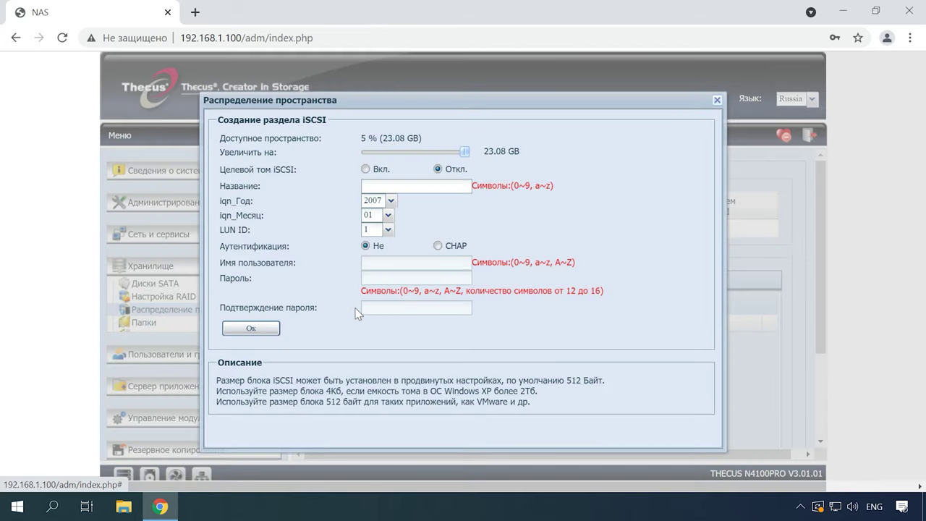
left_click(366, 169)
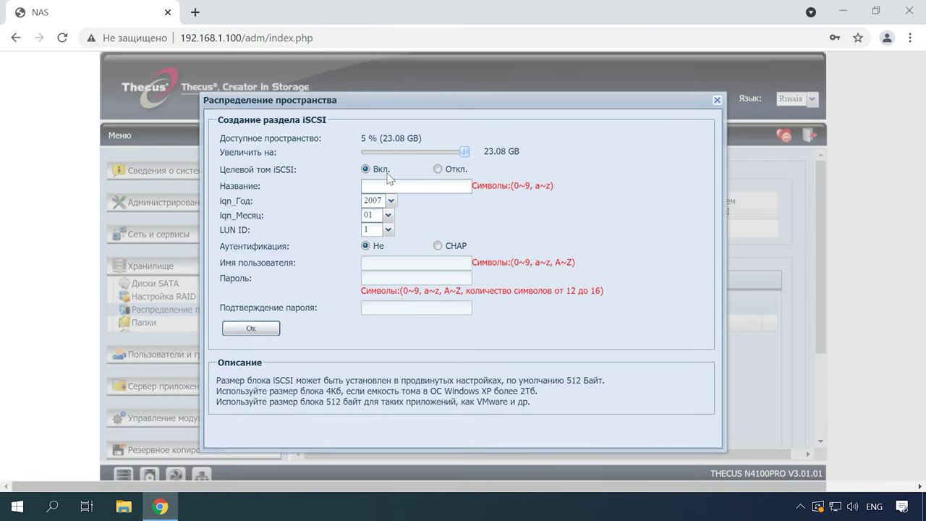
left_click_drag(464, 154, 469, 157)
left_click(391, 186)
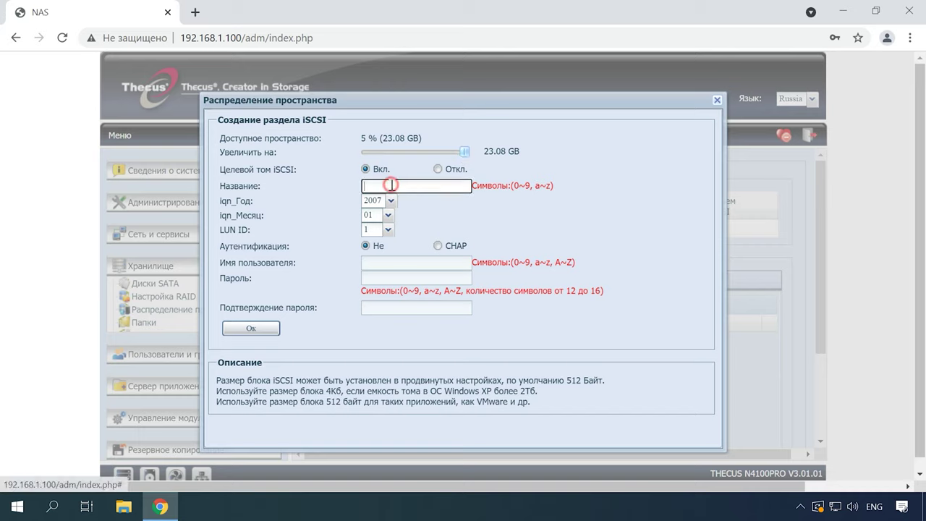
type("thecus")
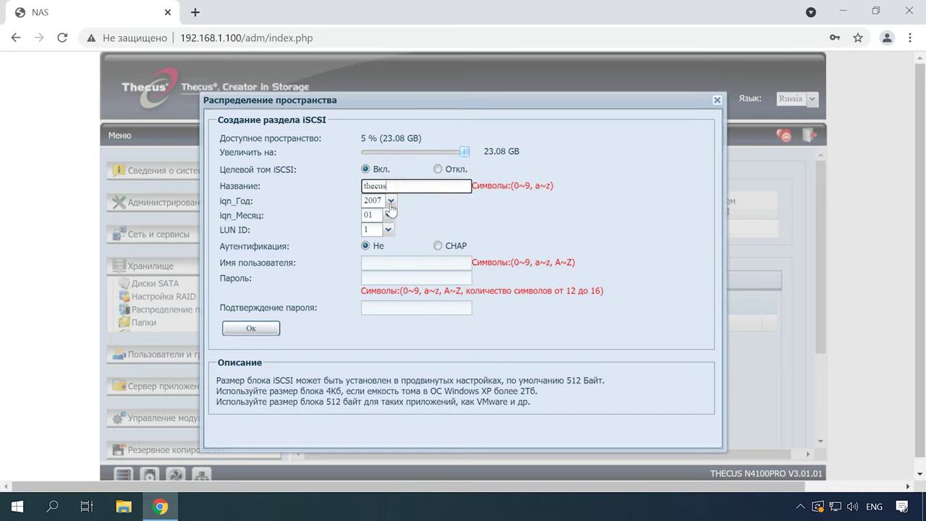
Step: Set the iqn year to 2021 and the iqn month to 09 for the iSCSI target
left_click(391, 201)
scroll(380, 261, "down", 6)
left_click(376, 265)
left_click(388, 230)
left_click(388, 215)
scroll(380, 261, "down", 2)
left_click(381, 269)
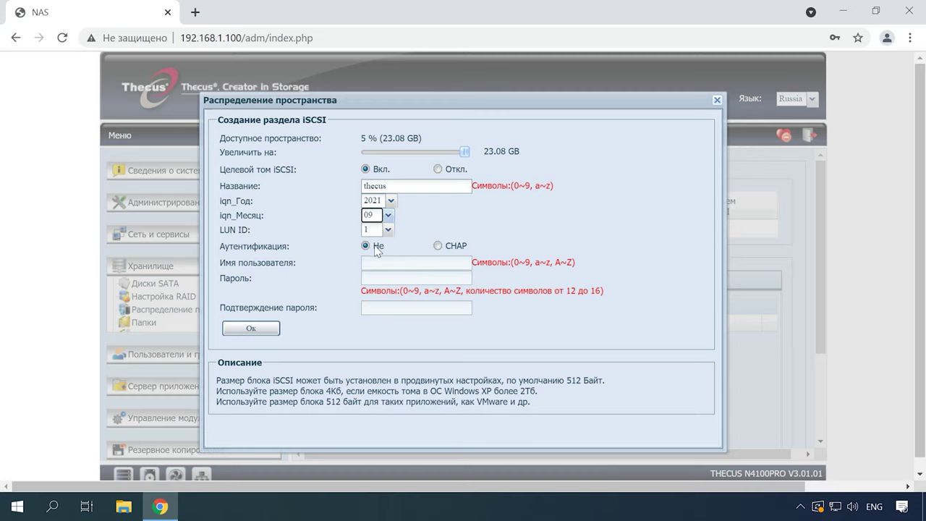
Step: Create the iSCSI partition without CHAP authentication and confirm its creation
left_click(372, 268)
left_click(253, 329)
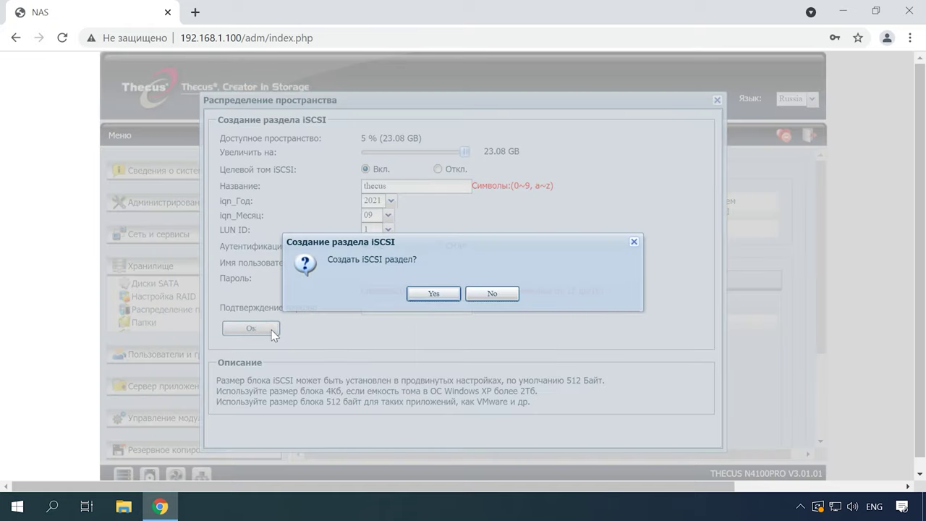
left_click(438, 295)
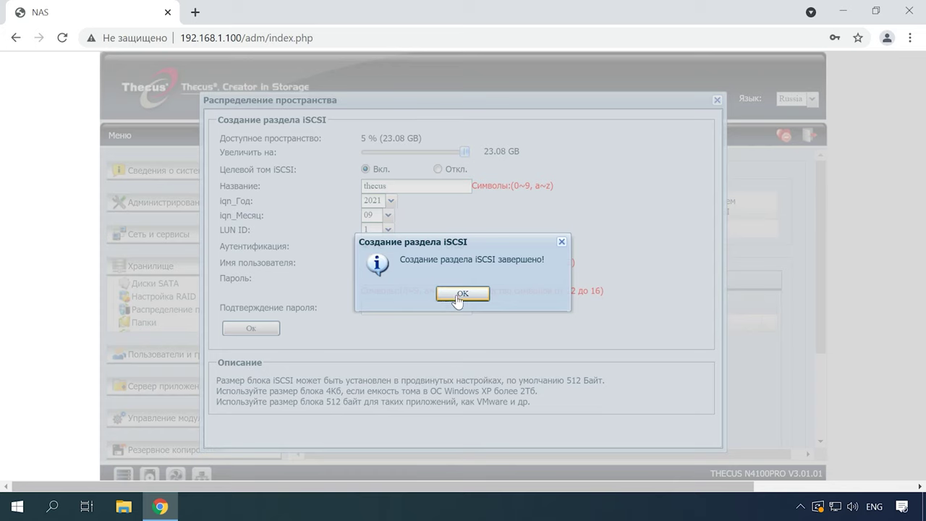
left_click(455, 297)
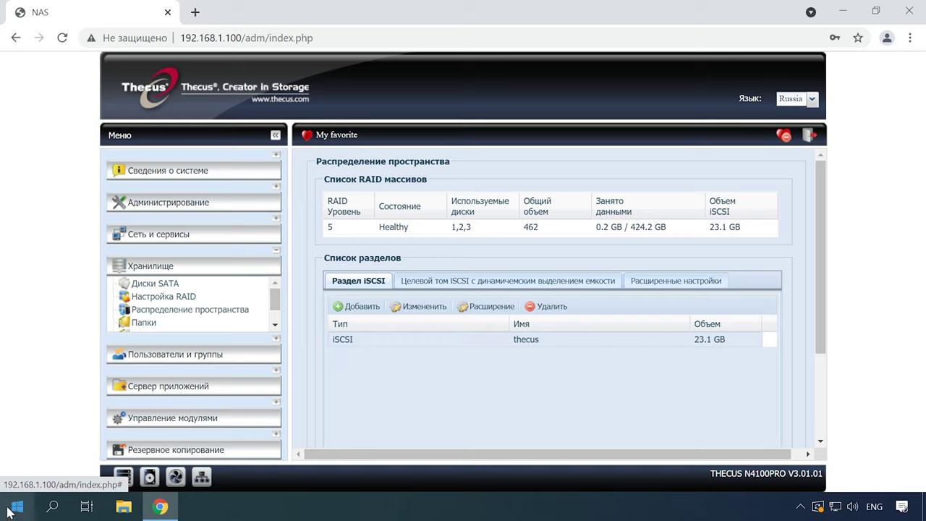
Step: Open the Windows iSCSI Initiator and quick-connect to the Thecus target at 192.168.1.100
left_click(53, 508)
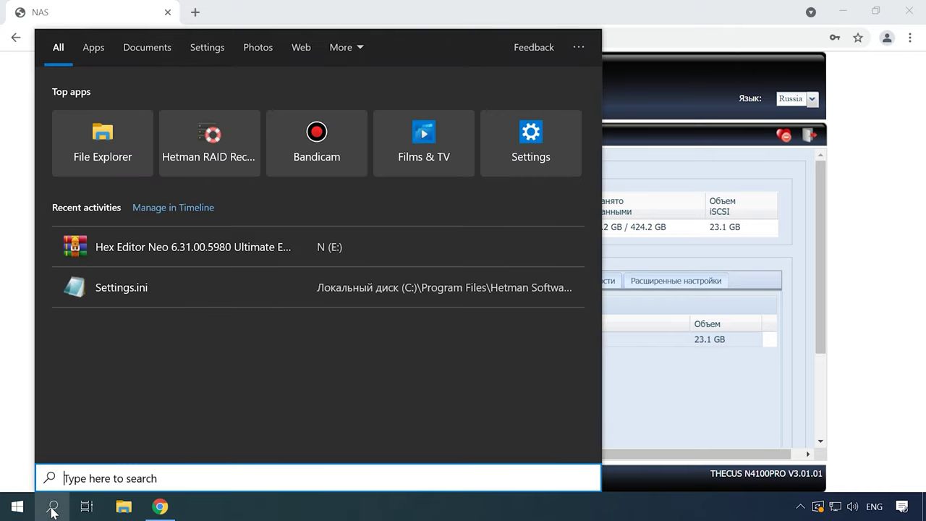
type("iscsi")
left_click(116, 109)
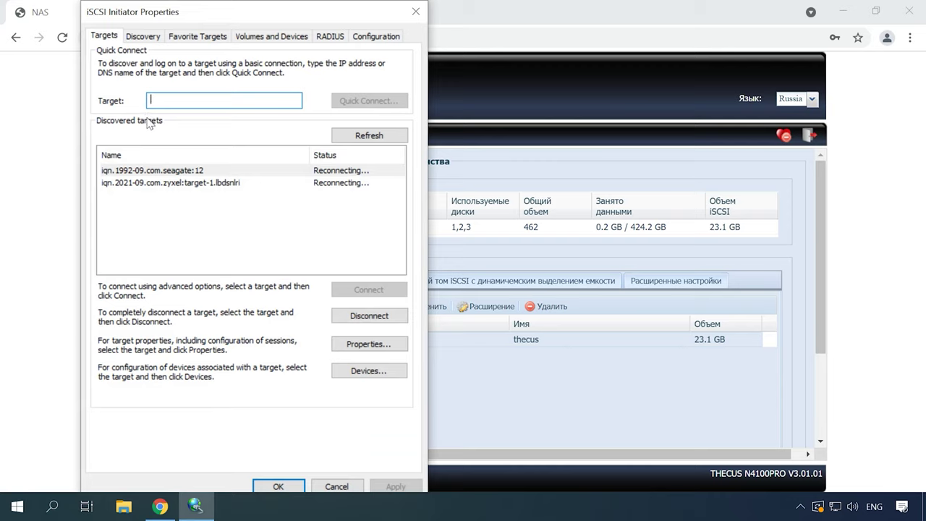
type("192.168.1.100")
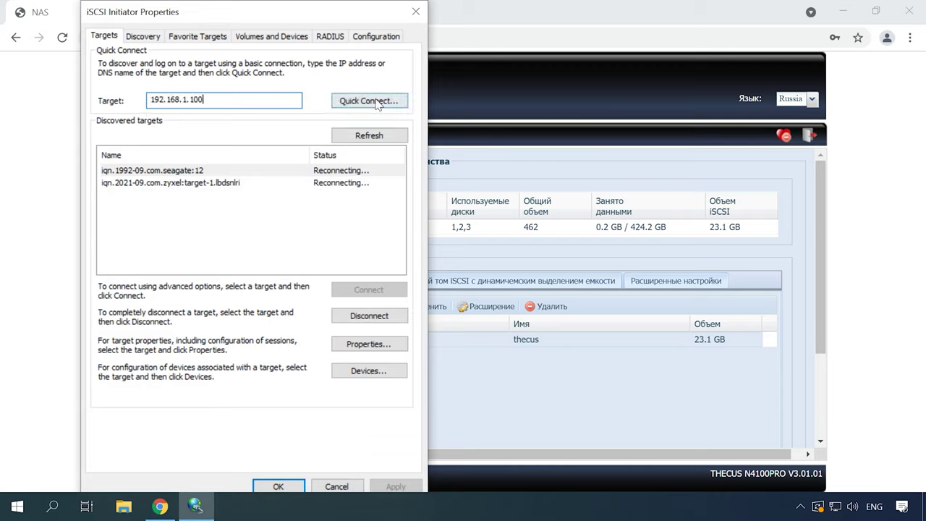
left_click(369, 100)
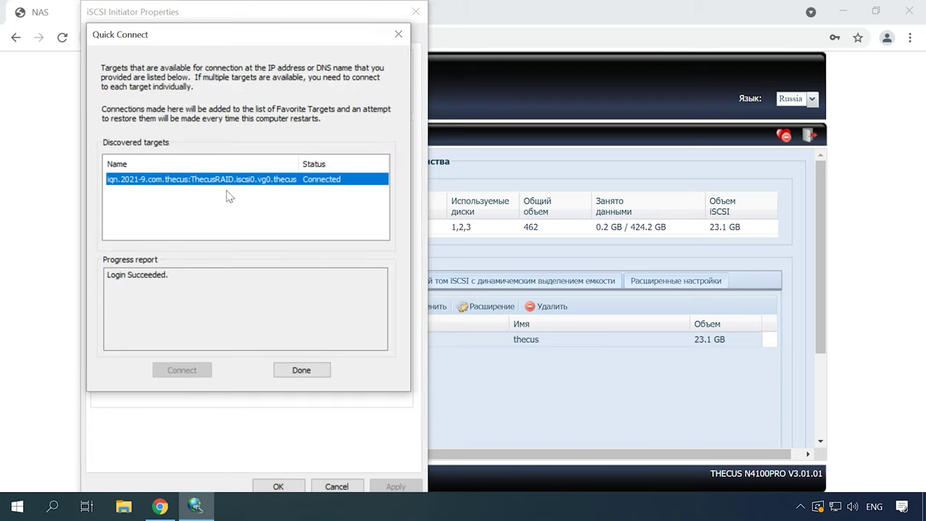
left_click(300, 369)
left_click(203, 197)
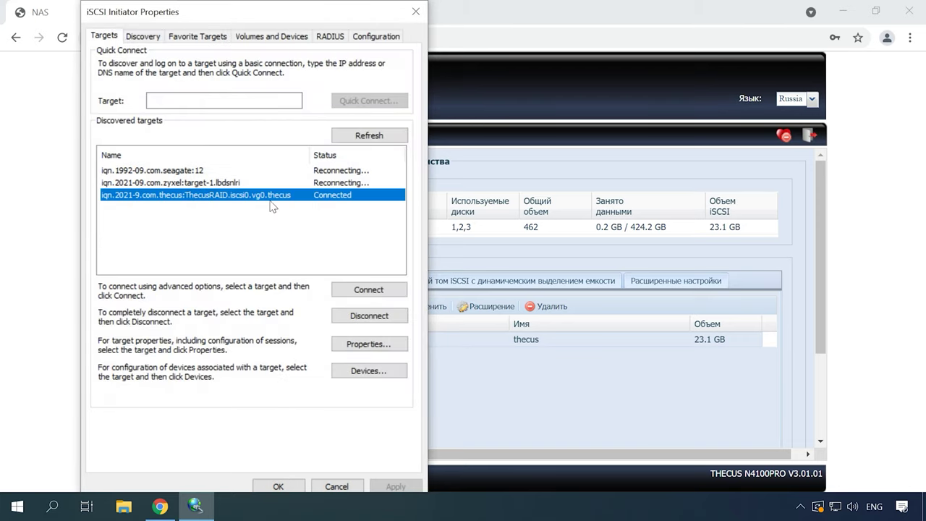
Step: Open Disk Management and initialise Disk 1 with the GPT partition style
right_click(16, 506)
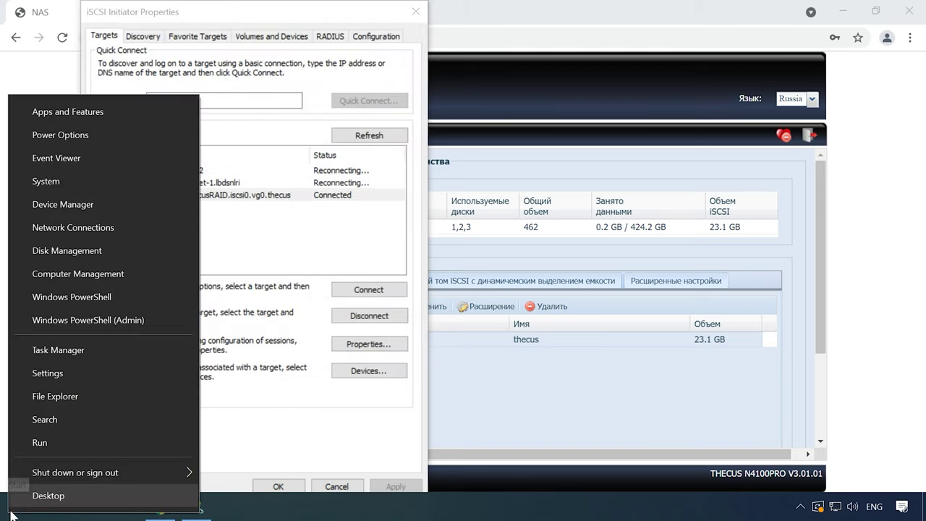
left_click(92, 254)
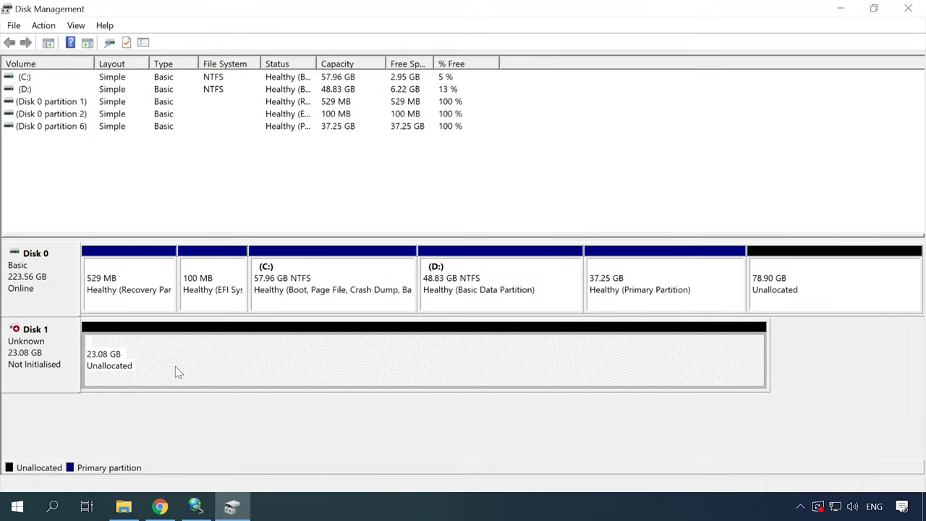
right_click(62, 362)
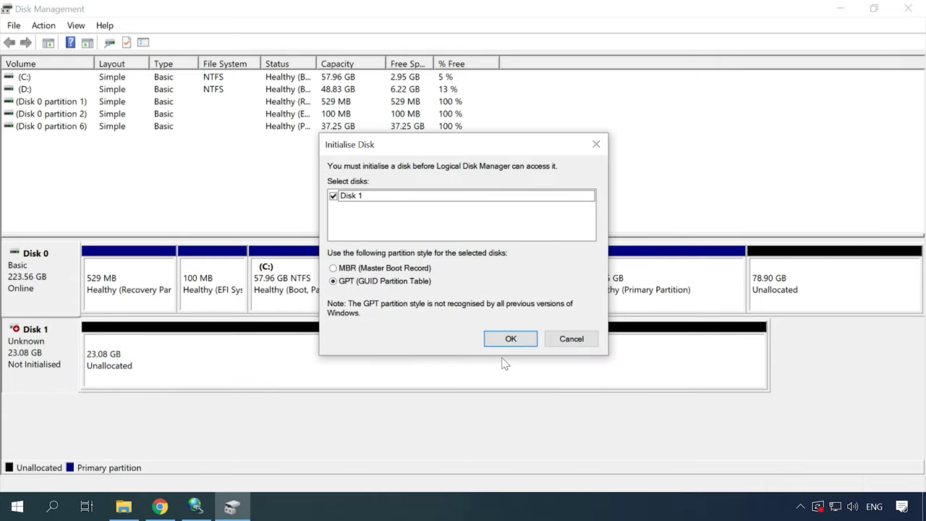
left_click(509, 340)
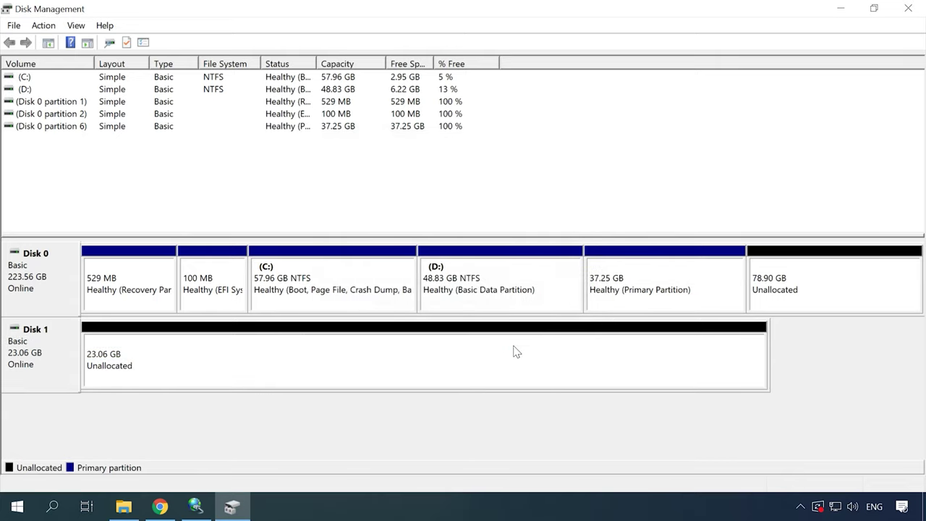
Step: Create a 23616 MB simple volume on Disk 1 with the wizard's default settings and locate the new volume in File Explorer
right_click(475, 359)
left_click(525, 367)
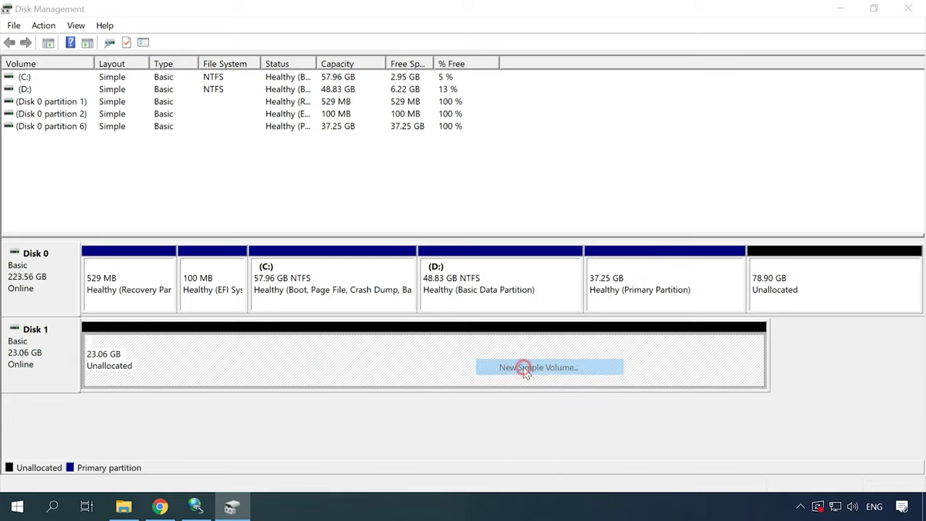
left_click(288, 344)
left_click(287, 344)
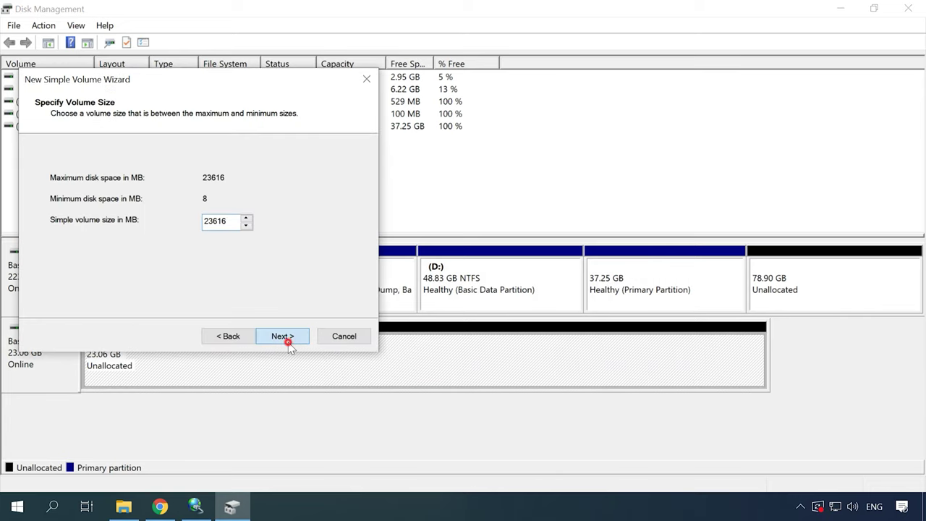
left_click(287, 345)
left_click(288, 342)
left_click(288, 342)
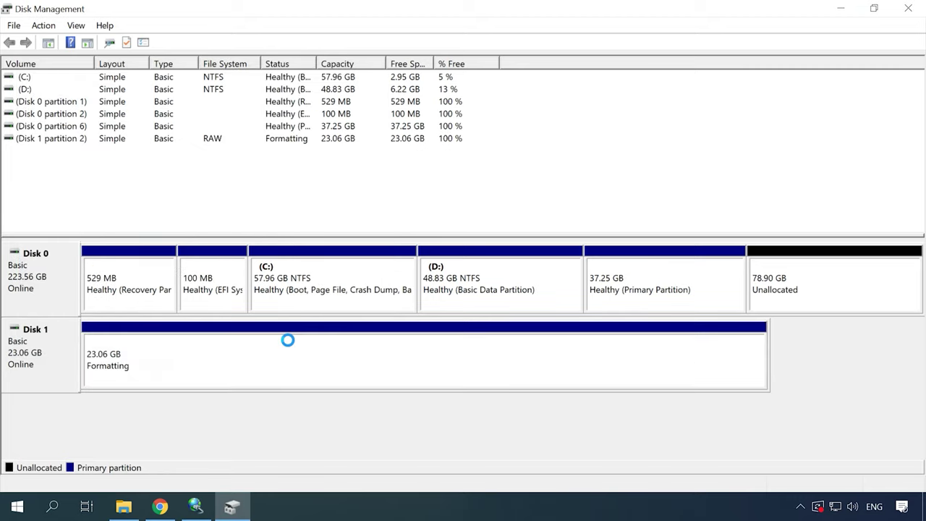
left_click(123, 507)
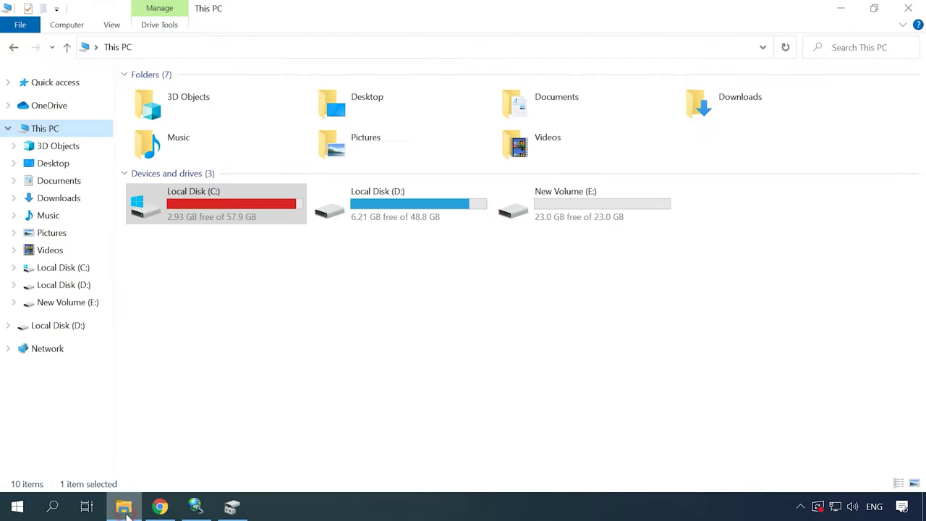
left_click(568, 212)
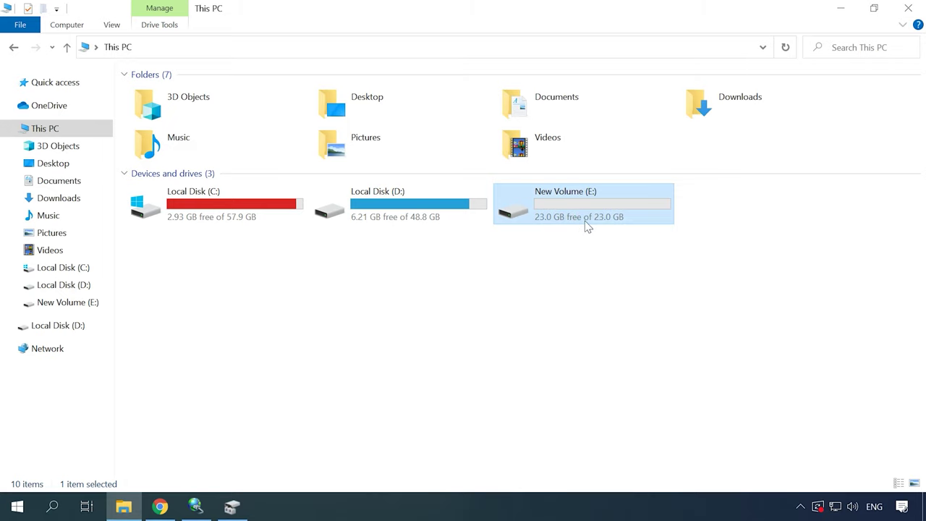
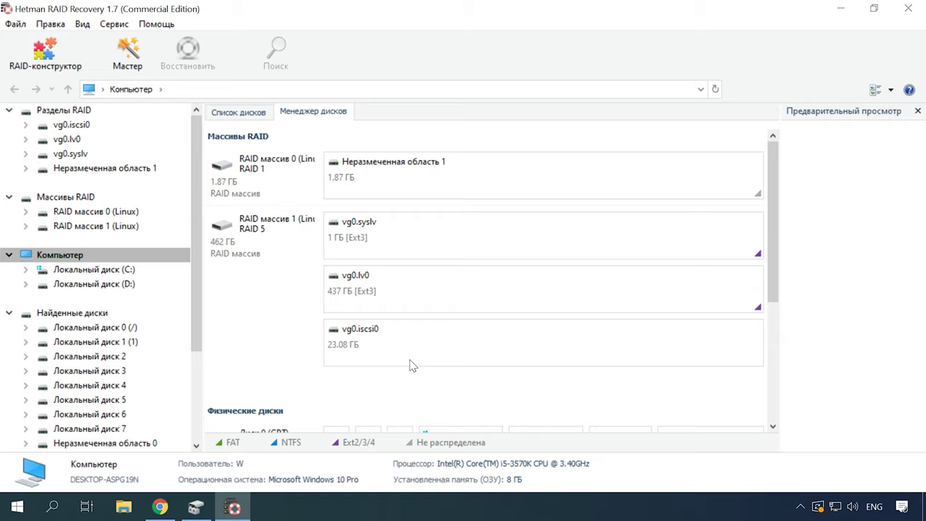
Step: Examine the properties of the vg0.lv0 volume and of the RAID 5 array that contains it
left_click(389, 299)
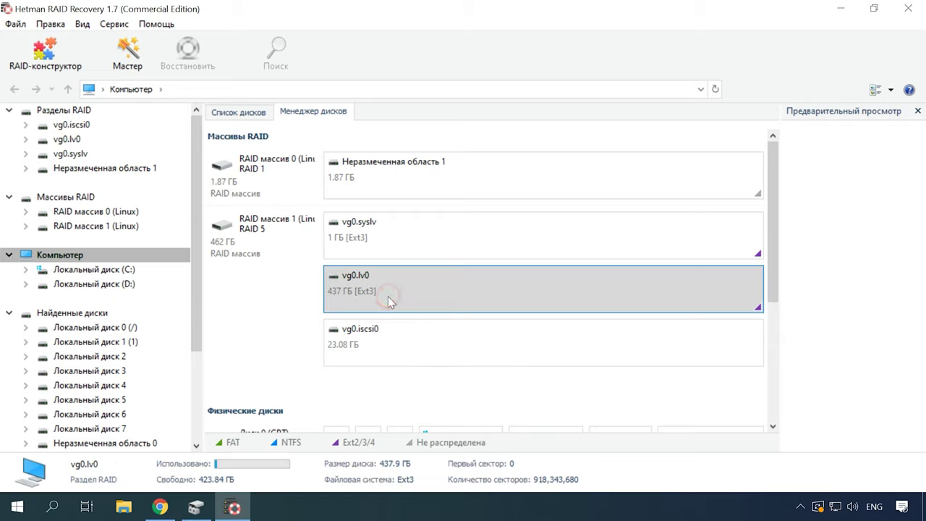
left_click(290, 250)
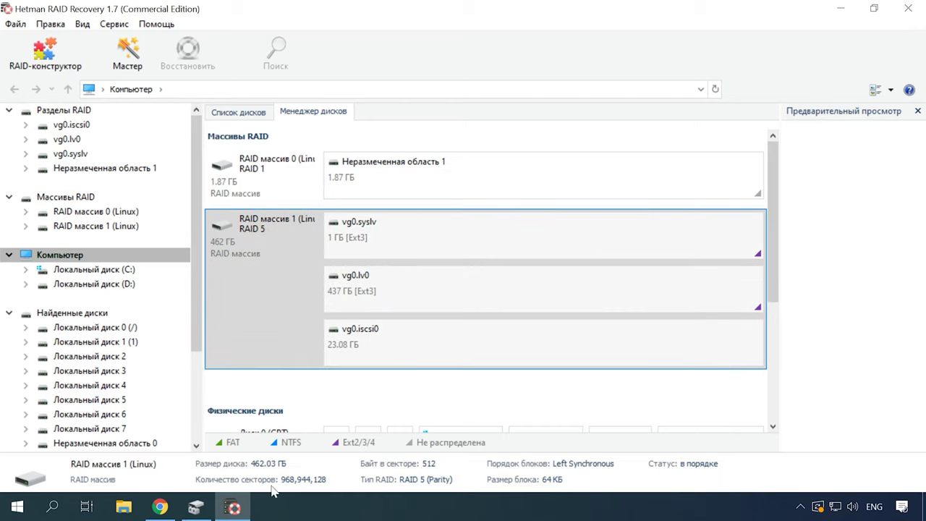
Step: Open the vg0.lv0 volume and analyse it with the quick scan (Быстрое сканирование)
left_click(396, 286)
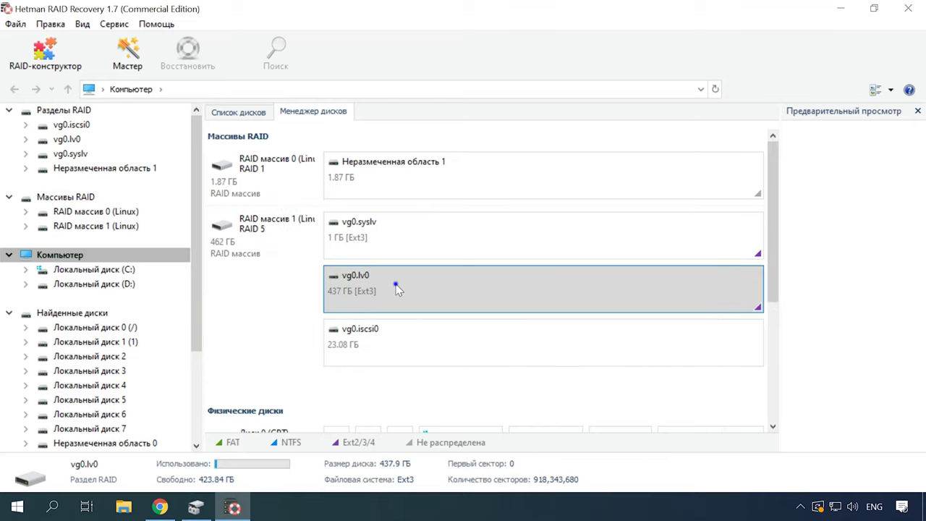
right_click(397, 288)
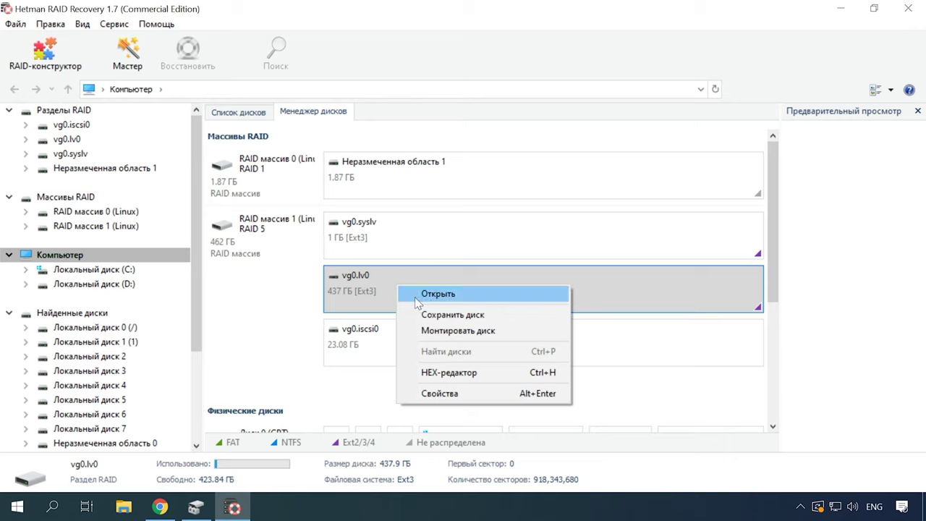
left_click(454, 301)
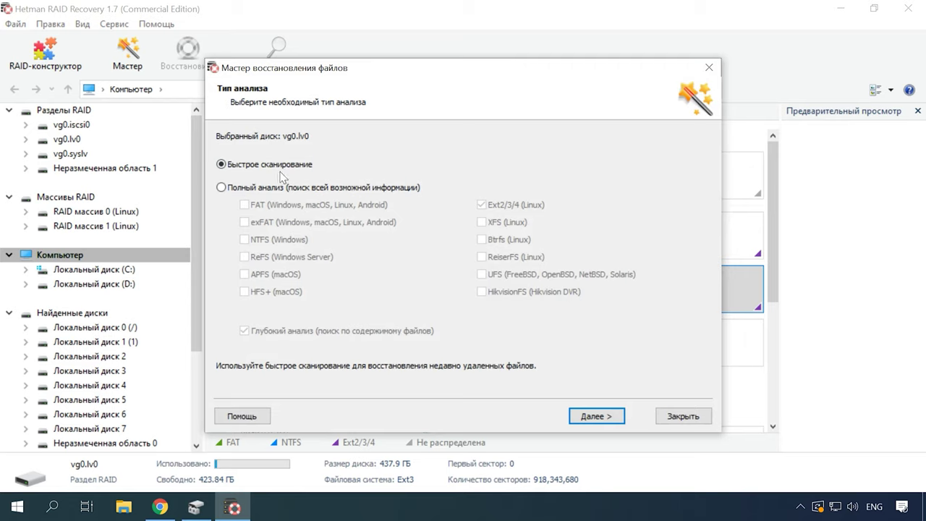
left_click(597, 417)
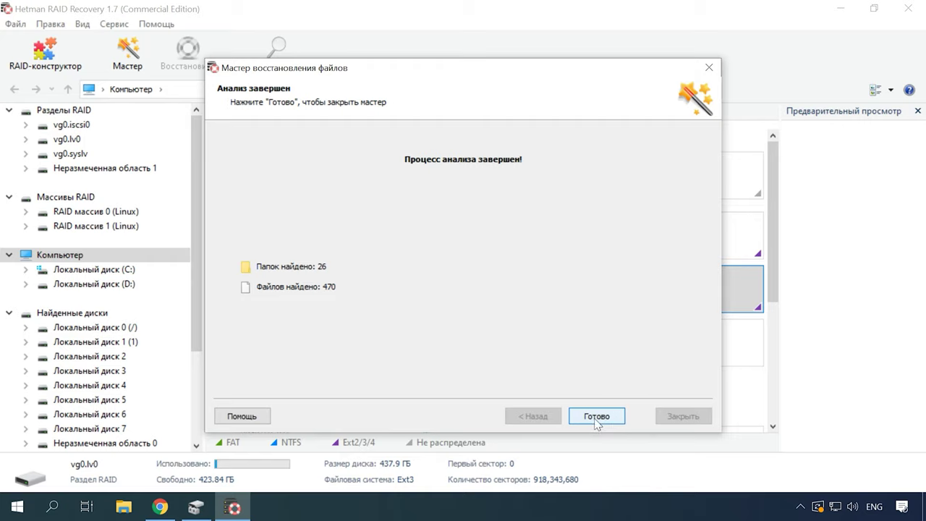
left_click(602, 423)
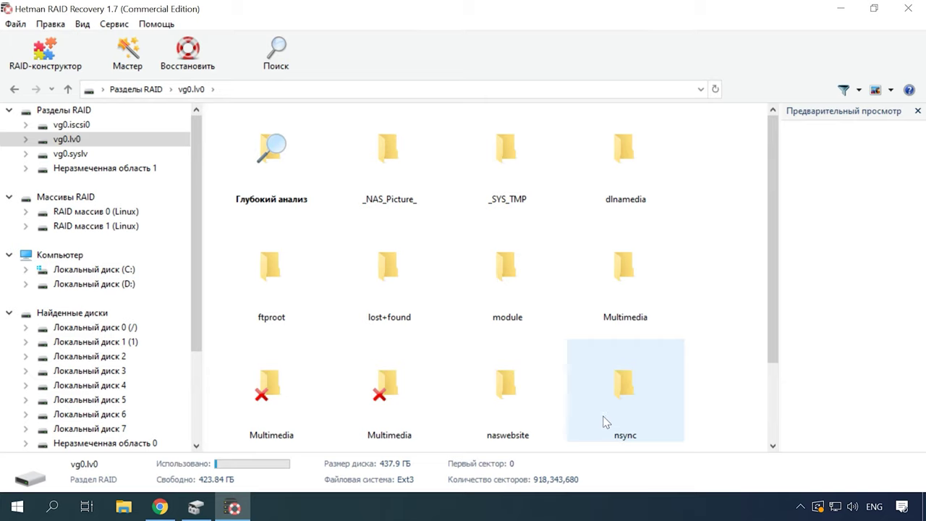
Step: Open the existing Multimedia folder on vg0.lv0 and select the deleted images (54).jpg to (57).jpg
double_click(615, 316)
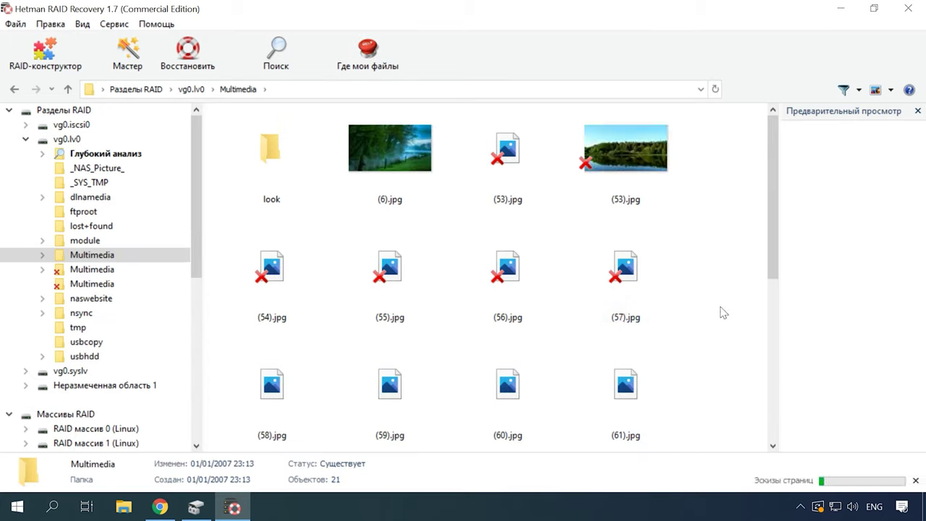
mouse_move(773, 243)
left_mouse_down()
mouse_move(772, 417)
mouse_move(774, 242)
left_mouse_up()
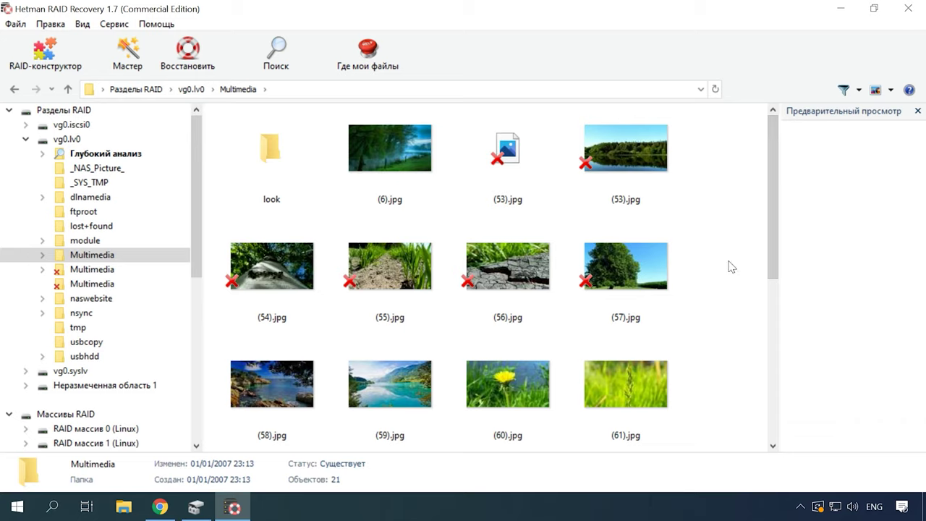
left_click_drag(699, 271, 272, 278)
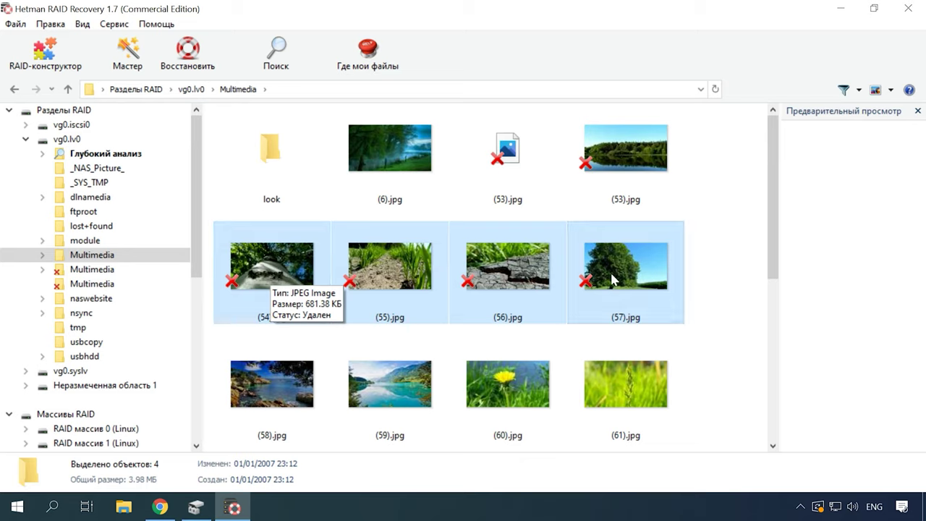
left_click(702, 270)
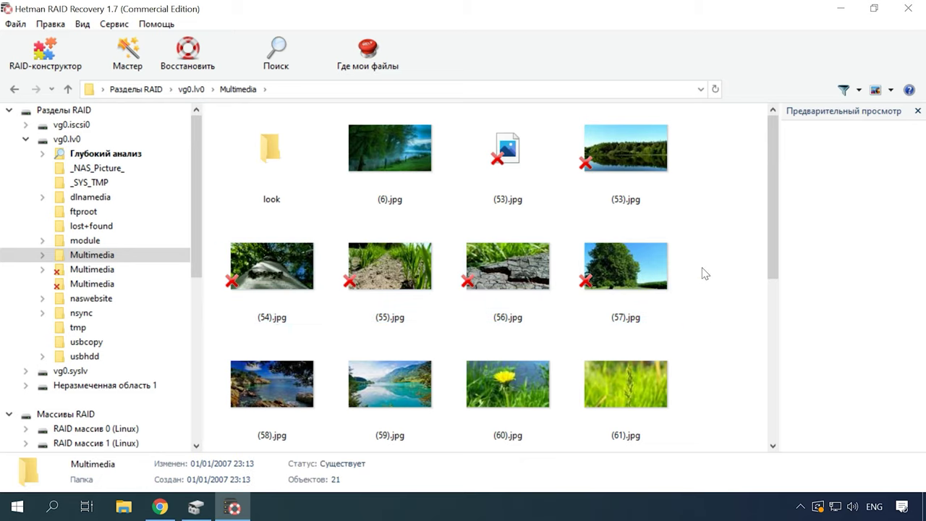
left_click_drag(702, 273, 272, 278)
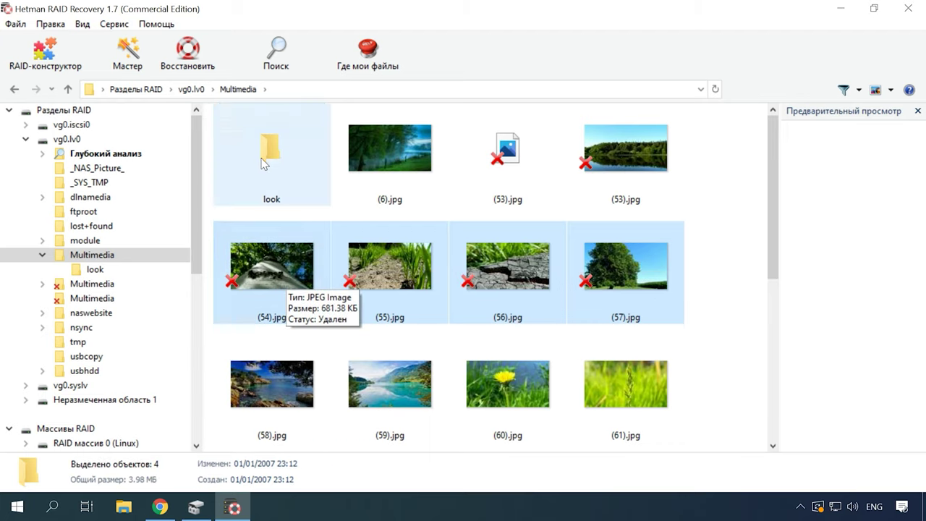
Step: Recover the selected images to the hard disk folder C:\002\, keeping the folder structure and alternate data streams options enabled
left_click(187, 58)
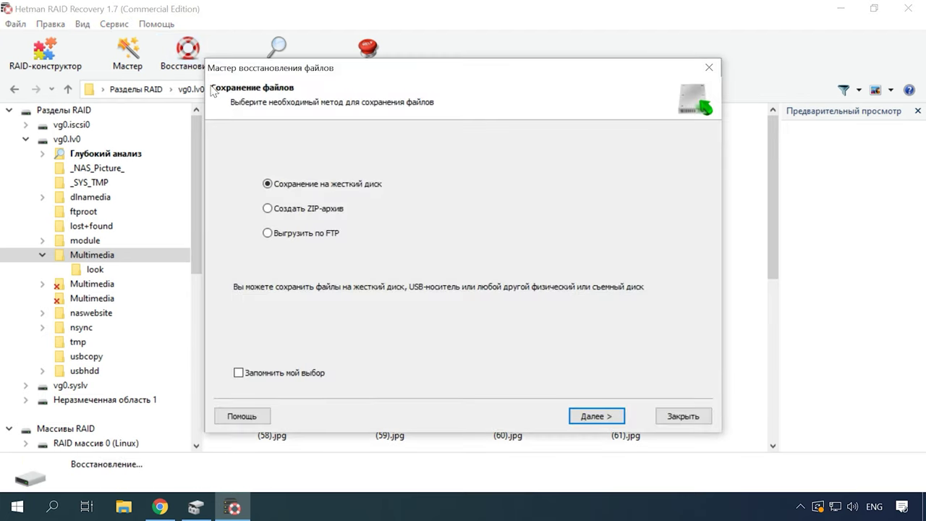
left_click(596, 416)
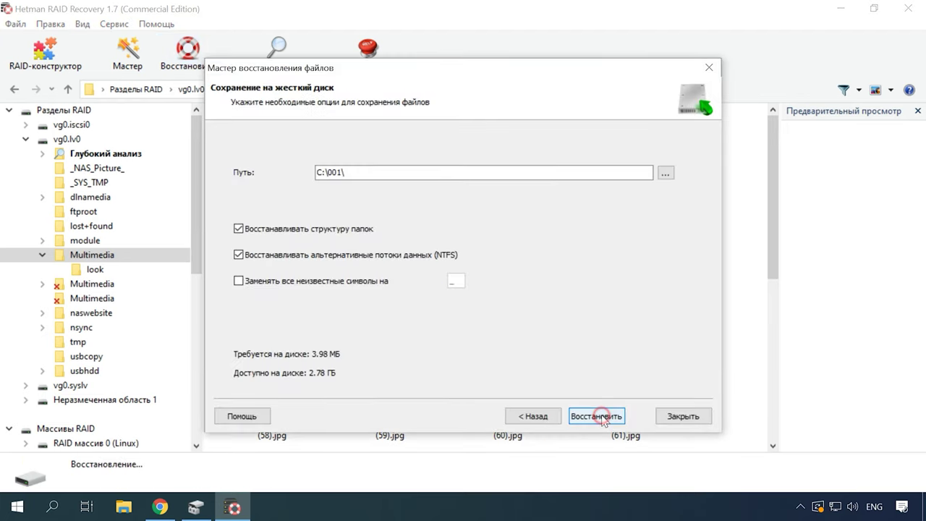
left_click_drag(334, 171, 340, 175)
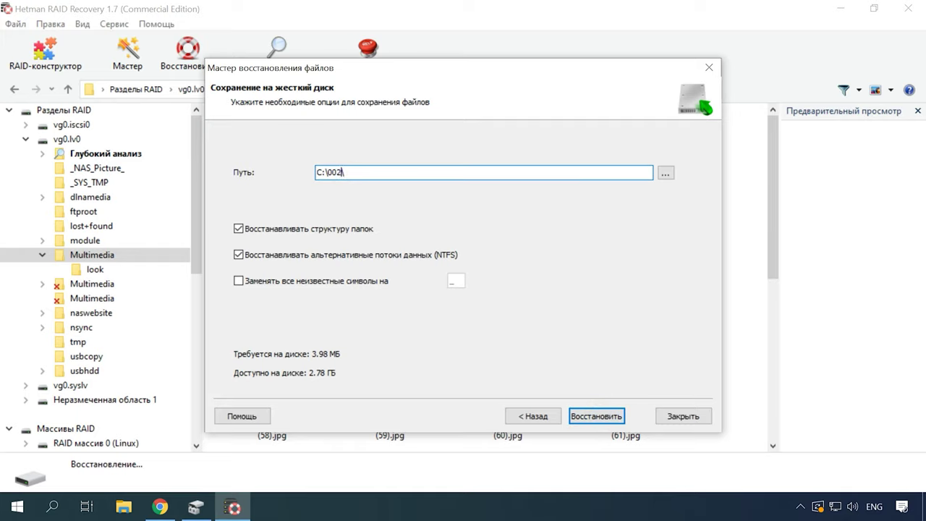
left_click(607, 417)
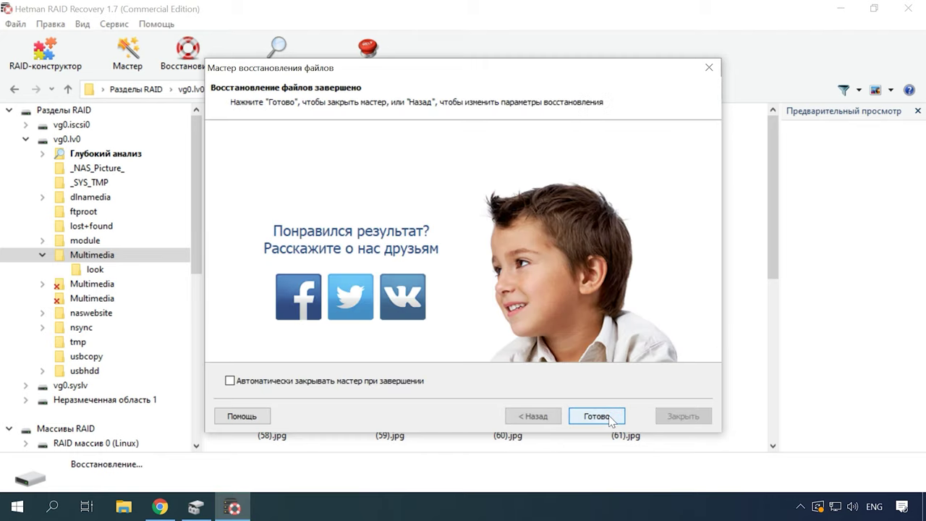
Step: Close the recovery wizard and open the 002 folder on Local Disk (C:) in File Explorer to check the recovered images
left_click(601, 418)
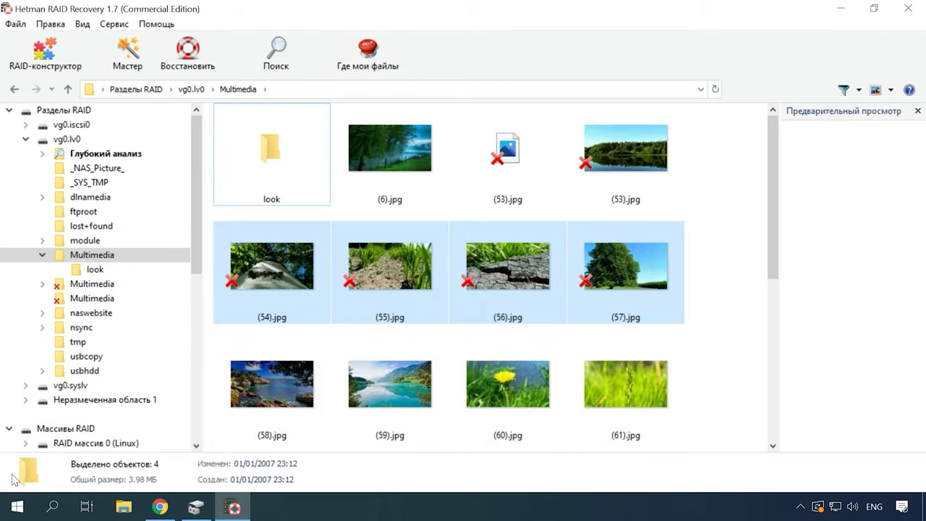
left_click(124, 507)
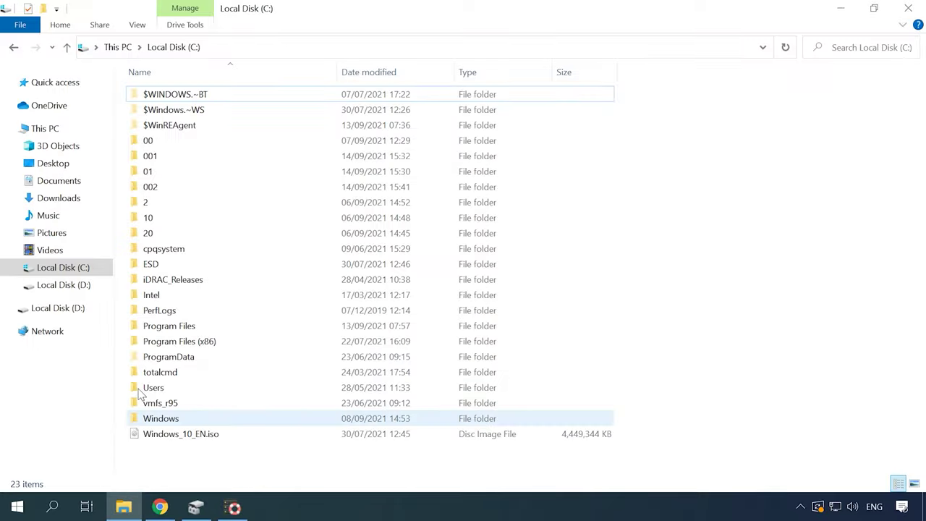
double_click(155, 190)
left_click_drag(467, 160, 177, 101)
left_click(440, 162)
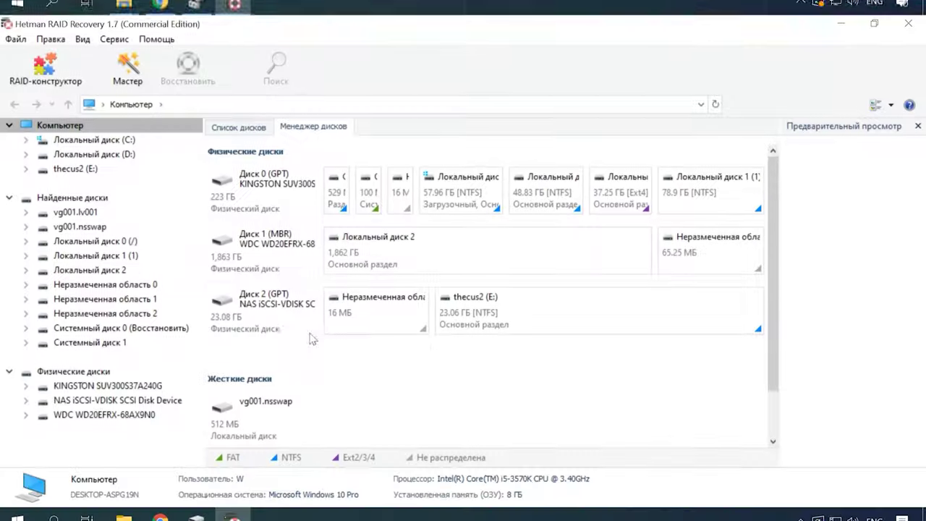
Step: Open the thecus2 (E:) volume on the NAS iSCSI disk and analyse it with the quick scan (Быстрое сканирование)
left_click(266, 307)
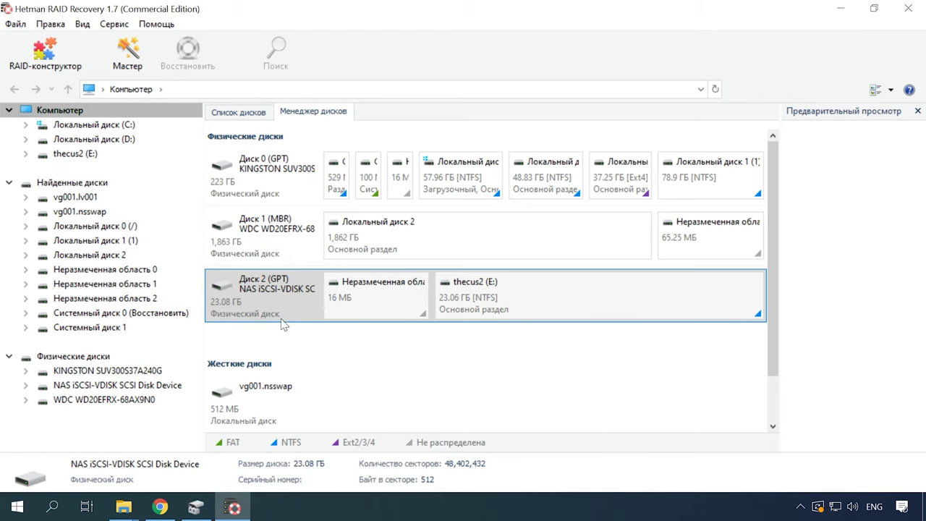
right_click(510, 304)
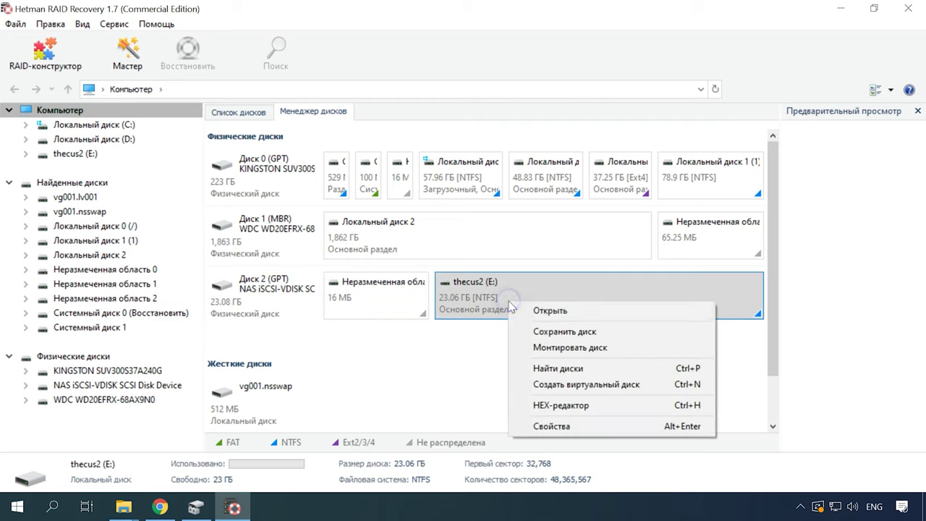
left_click(550, 310)
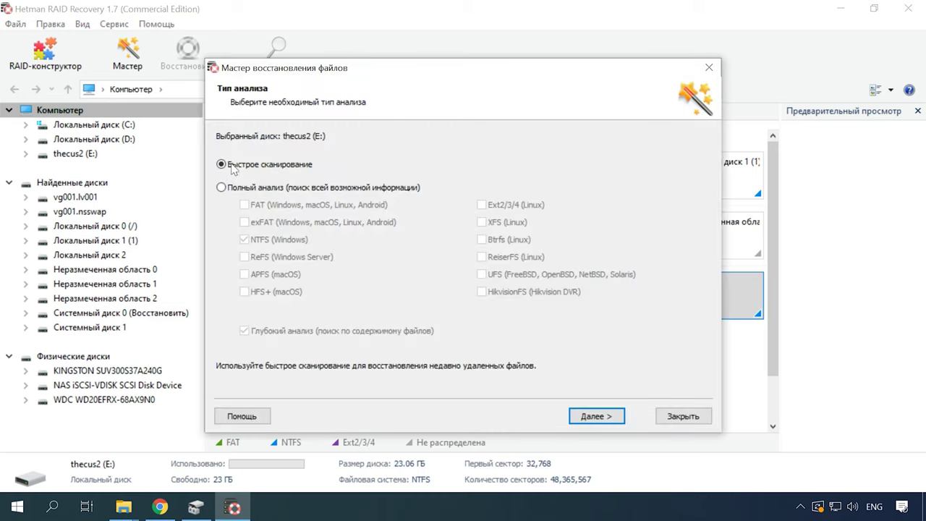
left_click(595, 415)
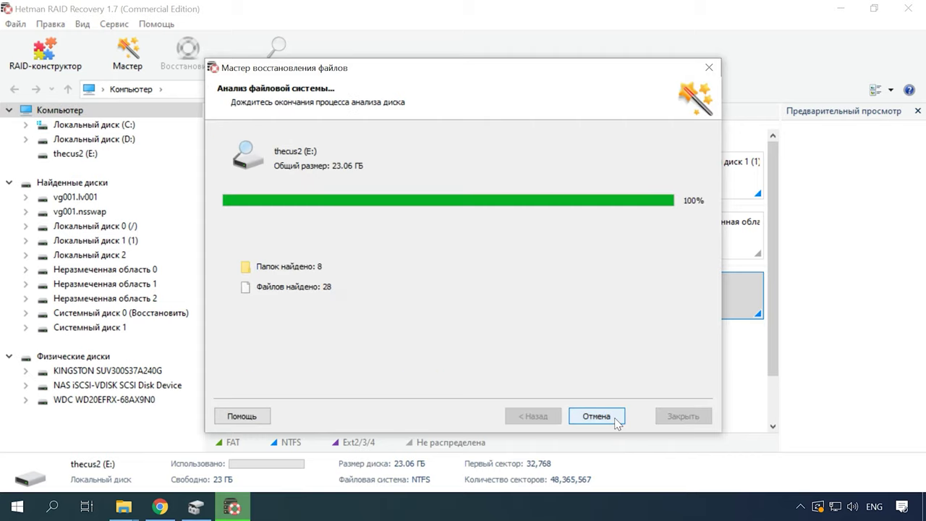
left_click(599, 418)
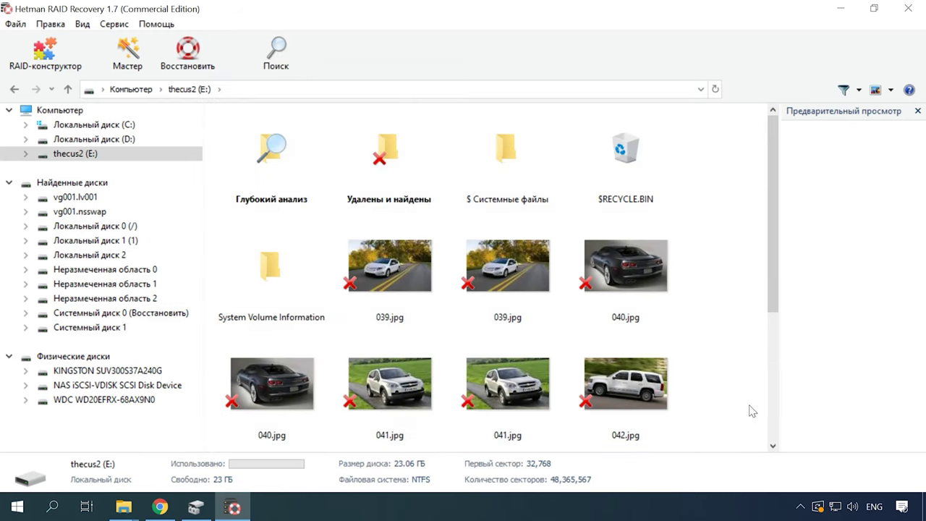
Step: Recover the deleted images in the row from 040.jpg to 042.jpg to the hard disk folder C:\001\, keeping the folder structure
mouse_move(773, 298)
left_mouse_down()
mouse_move(762, 445)
mouse_move(765, 282)
left_mouse_up()
left_click_drag(702, 388, 232, 394)
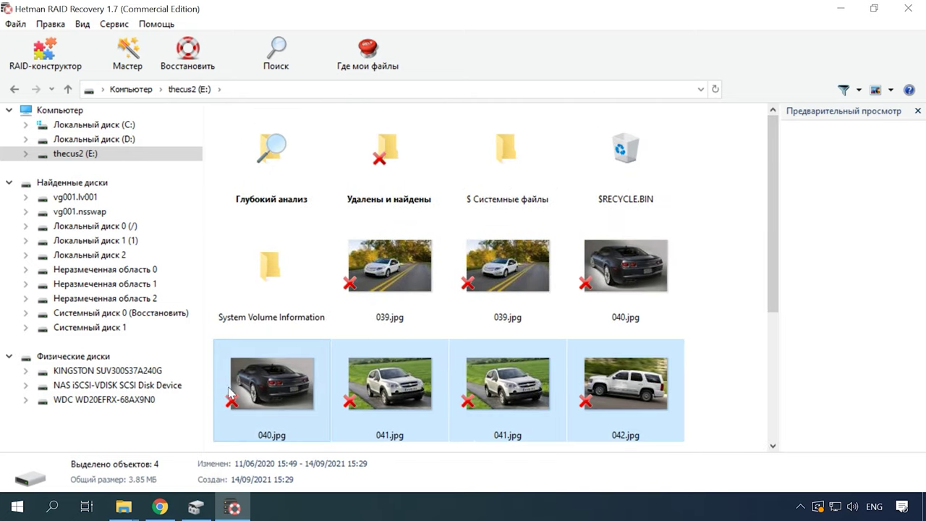
left_click(196, 69)
left_click(596, 416)
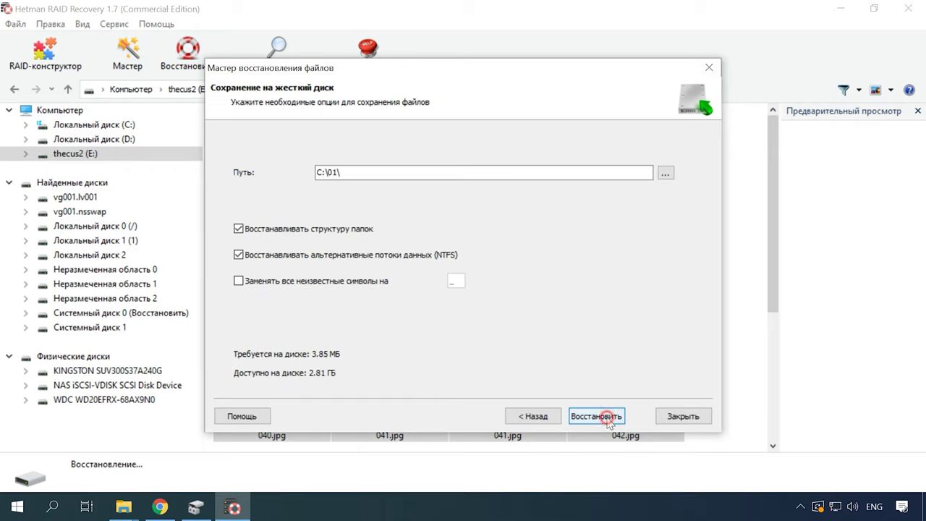
left_click(332, 173)
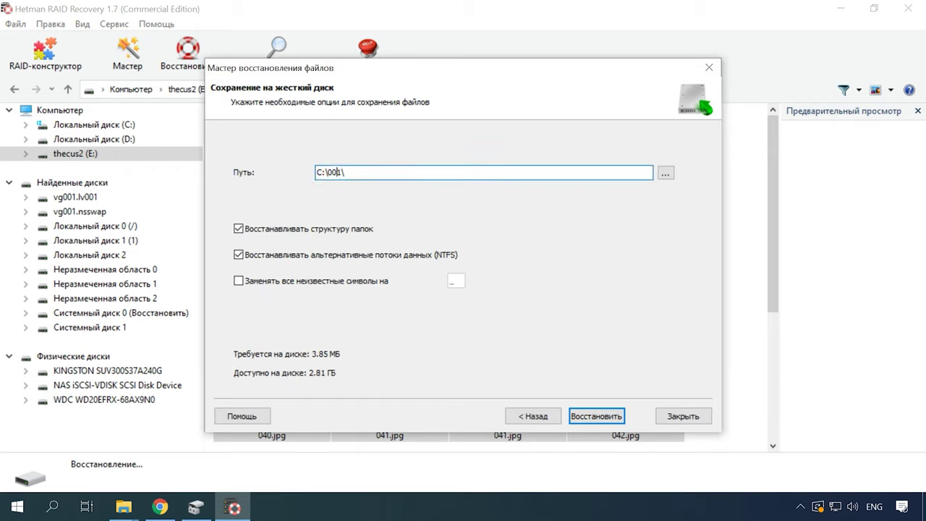
left_click(595, 416)
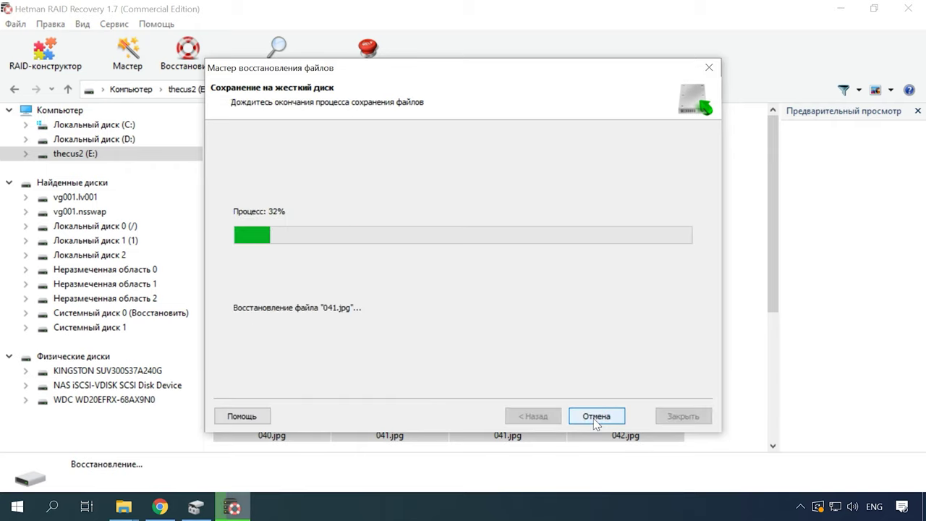
left_click(433, 317)
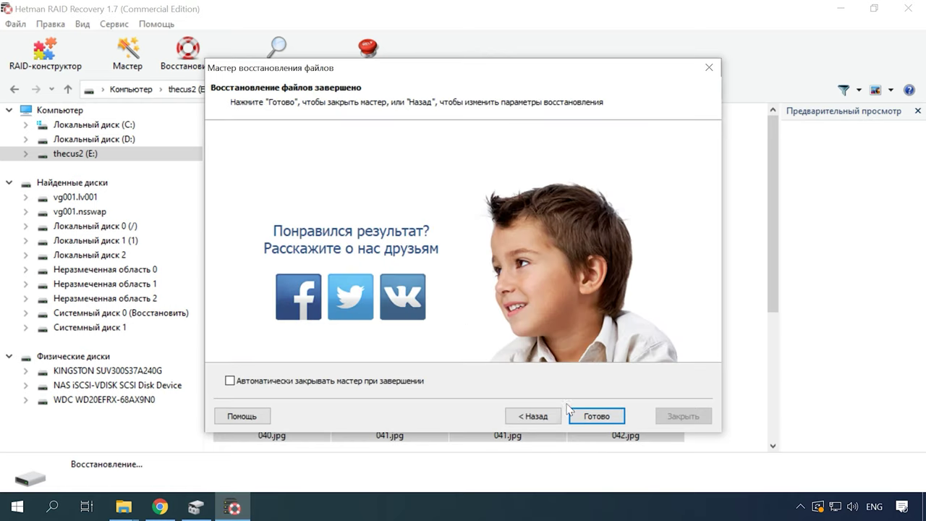
left_click(599, 422)
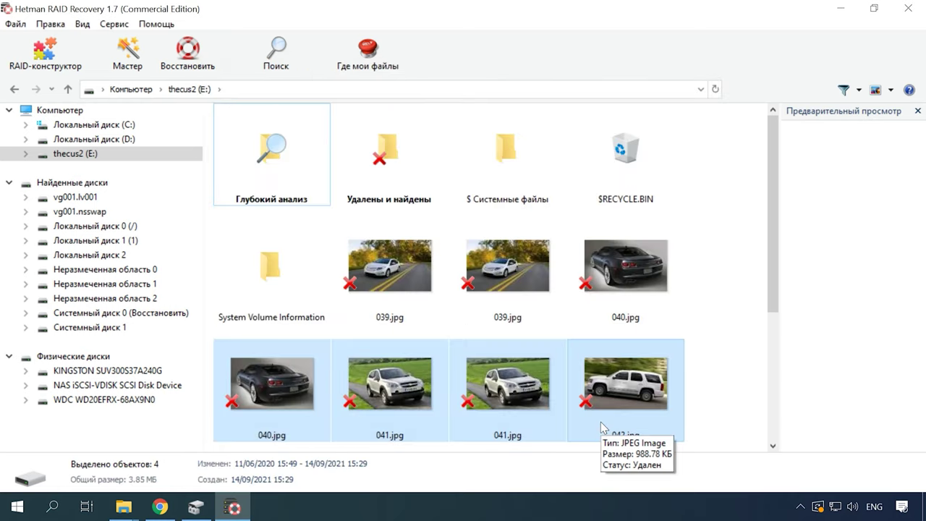
Step: Switch to File Explorer and open the 001 folder on Local Disk (C:) to check the recovered images
left_click(123, 507)
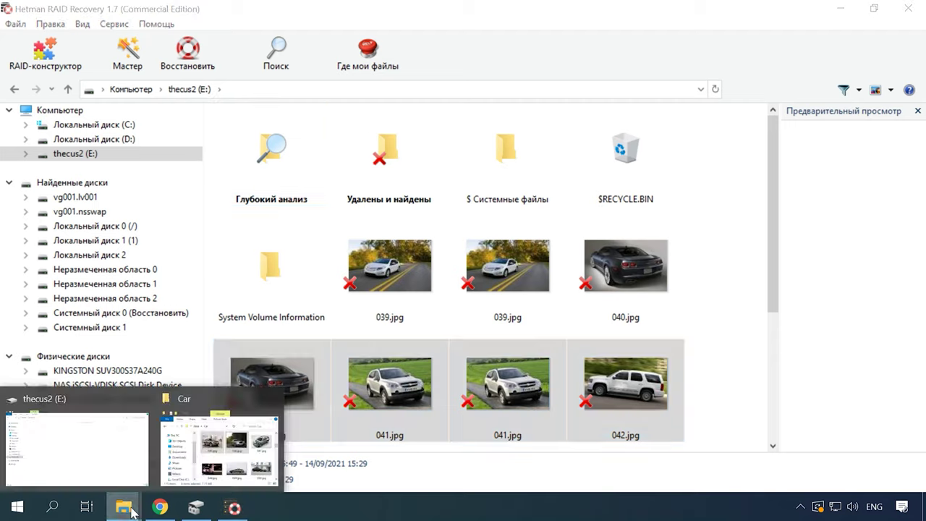
left_click(107, 477)
left_click(89, 269)
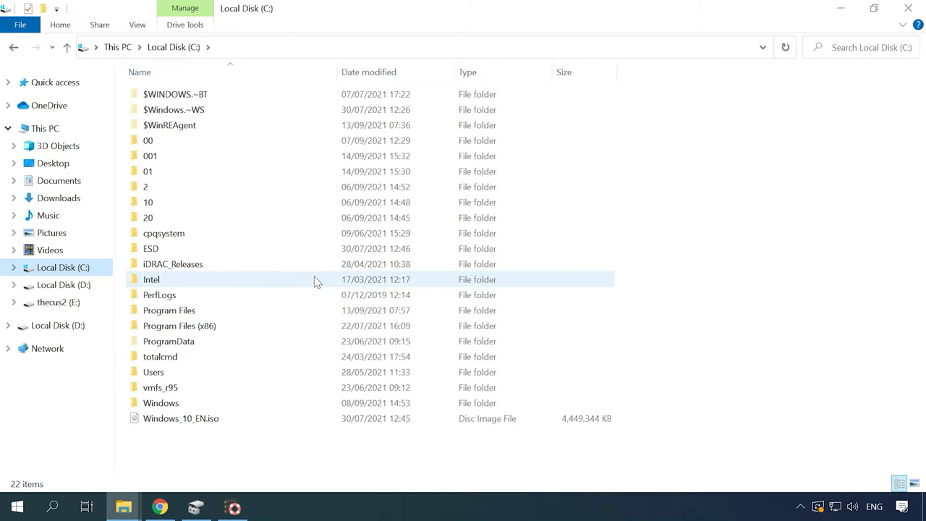
double_click(175, 157)
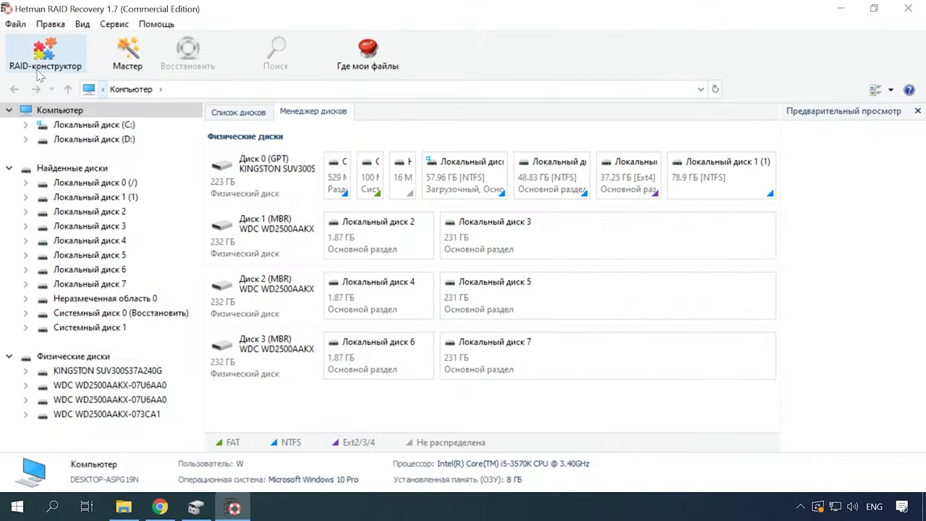
Step: Start the RAID constructor (RAID-конструктор) and choose manual array creation (Создание вручную)
left_click(55, 70)
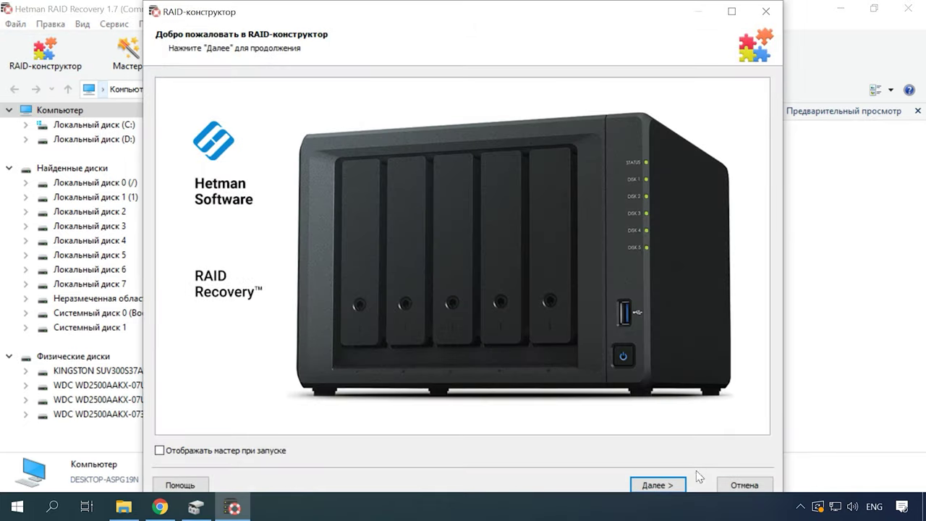
left_click(681, 485)
left_click(230, 155)
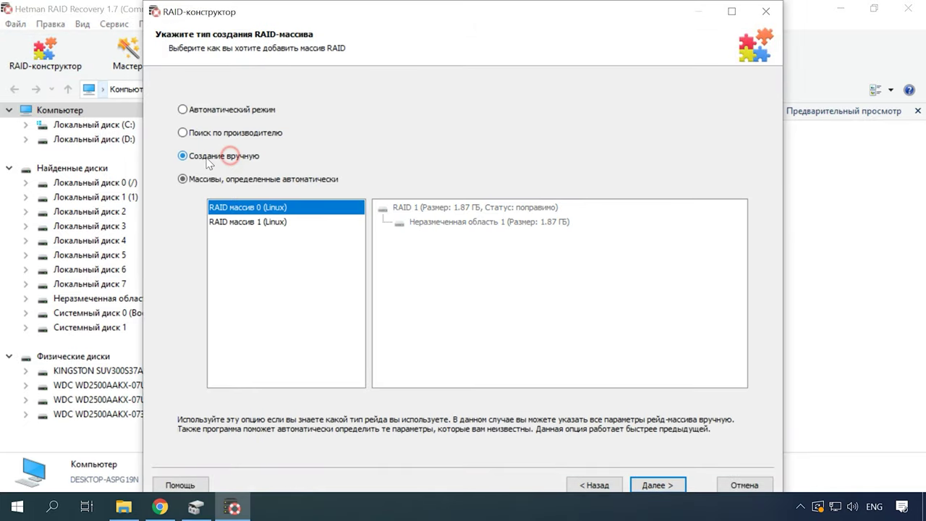
left_click(659, 485)
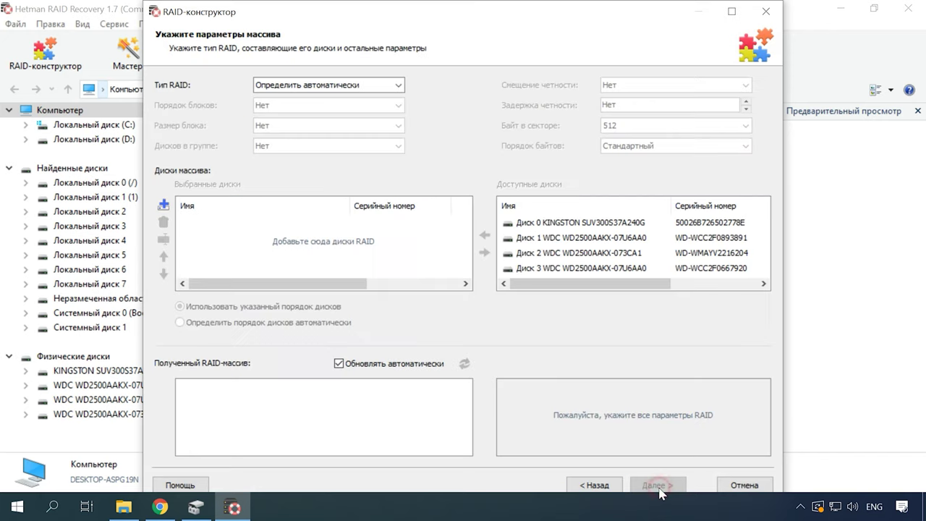
Step: Set the array type to RAID 5 (Parity), the block order to Left Synchronous and the block size to 64 КБ
left_click(331, 87)
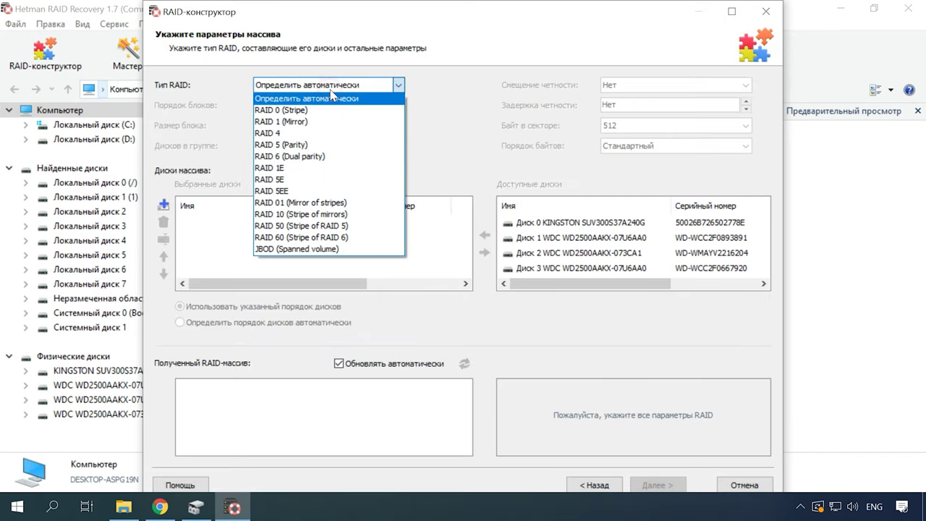
left_click(302, 144)
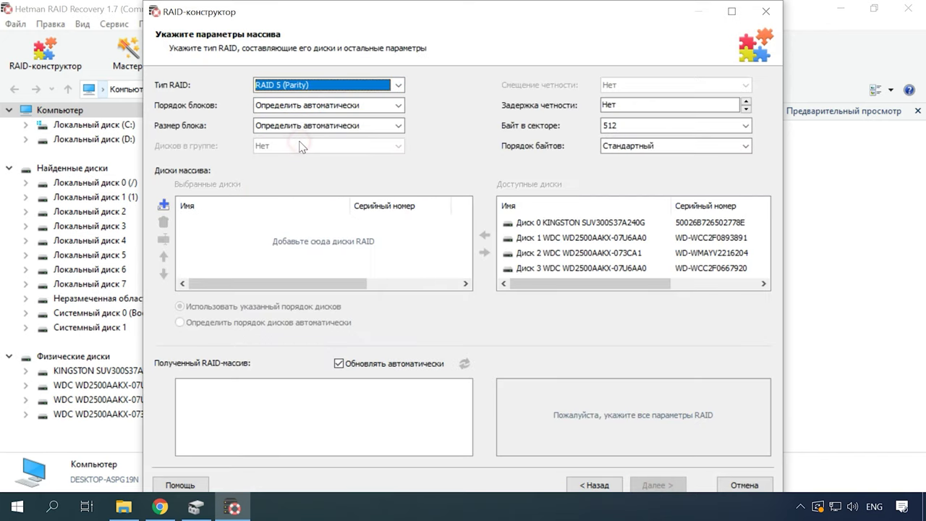
left_click(387, 107)
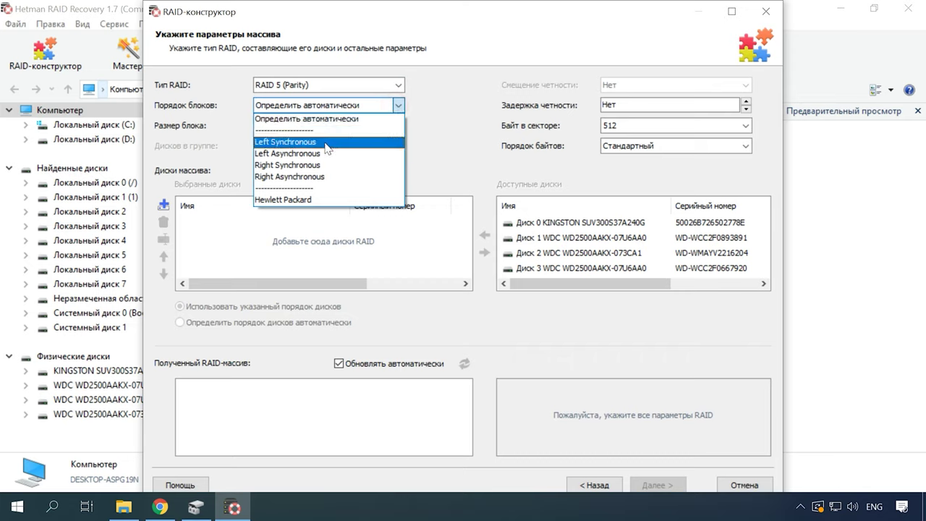
left_click(327, 144)
left_click(397, 125)
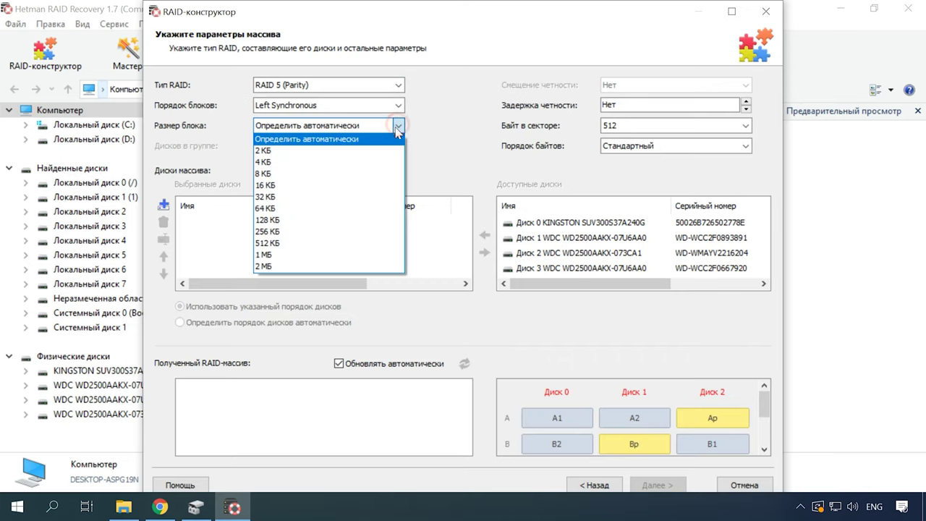
left_click(313, 209)
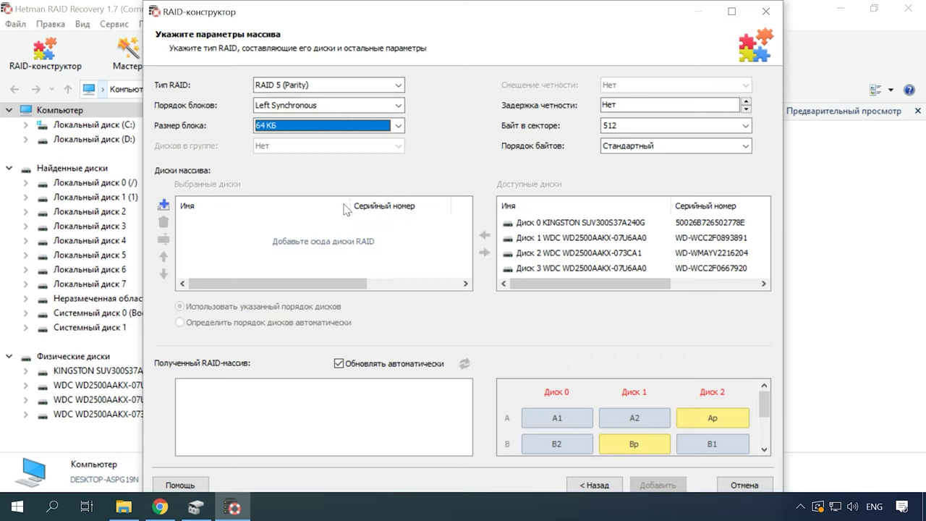
Step: Add the three WDC WD2500AAKX drives, Disk 1 to Disk 3, to the array
left_click_drag(592, 238, 592, 253)
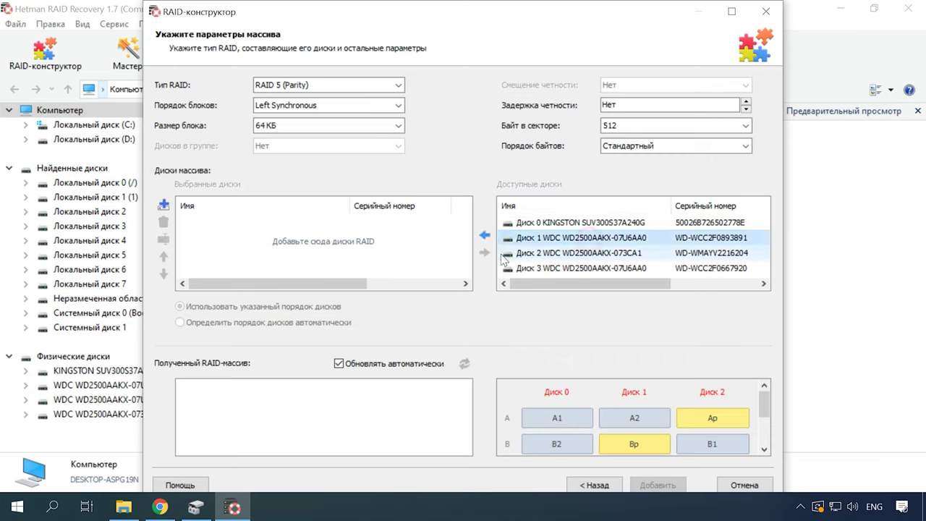
left_click(486, 235)
left_click(490, 237)
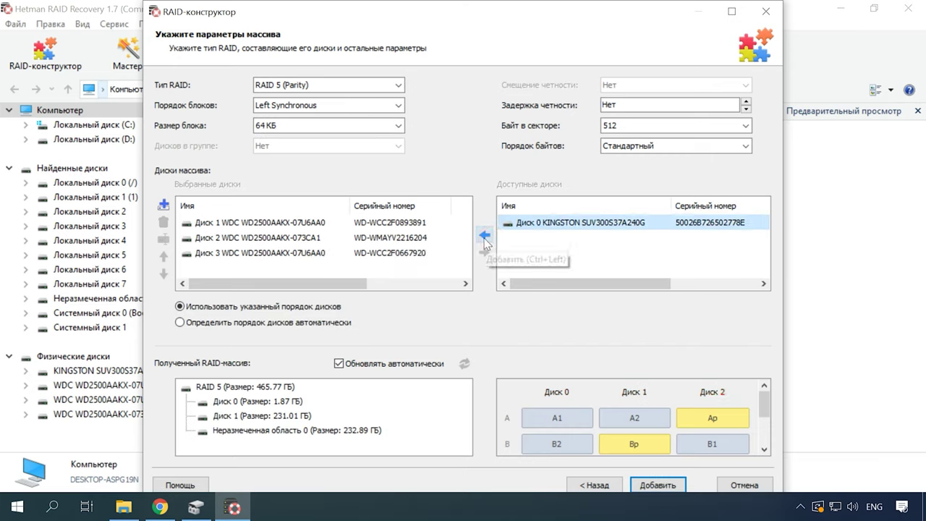
Step: Move Disk 1 down one position in the array's disk order and back up again
left_click(275, 226)
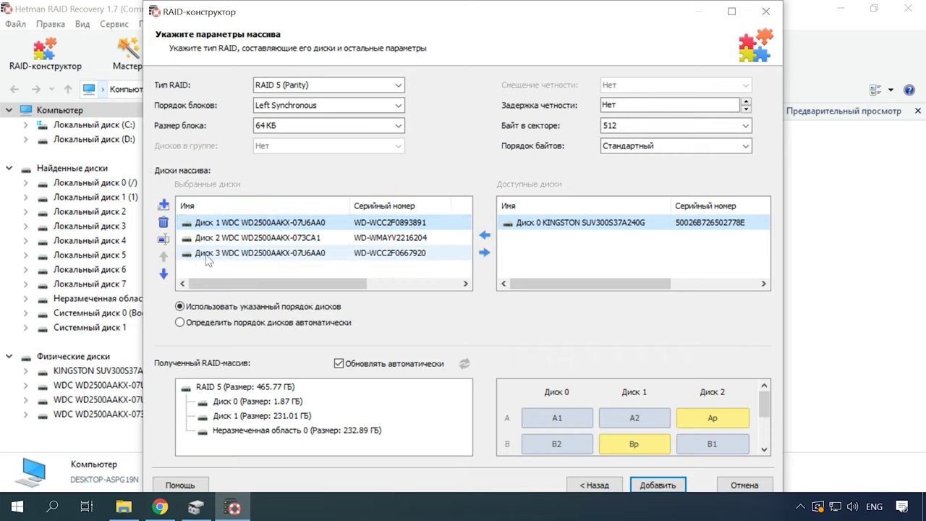
left_click(164, 273)
left_click(164, 258)
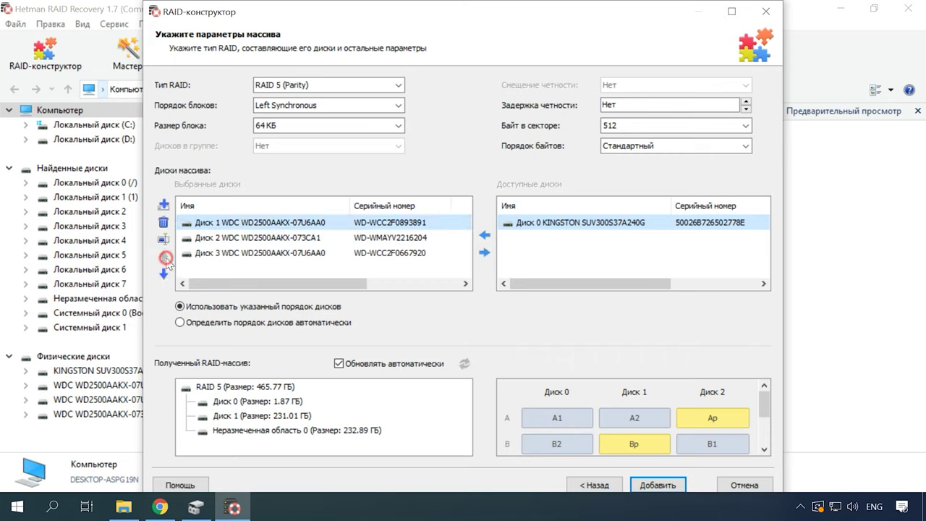
Step: Add an empty disk (Пустой диск) to the array and remove it again
left_click(164, 205)
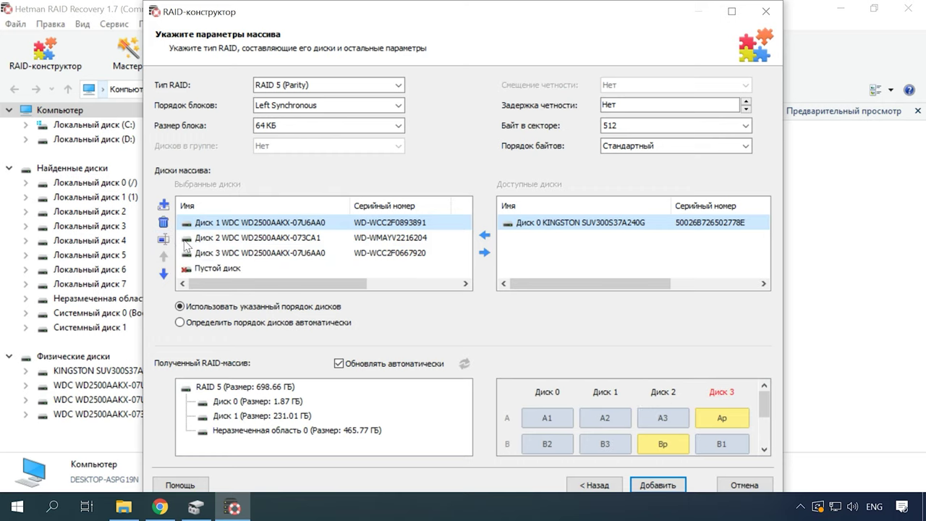
left_click(216, 269)
left_click(165, 223)
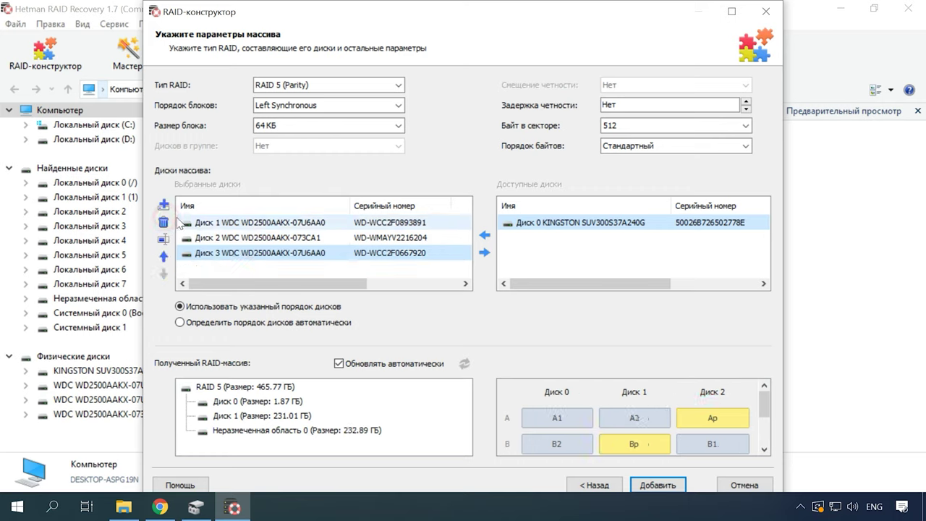
left_click(217, 224)
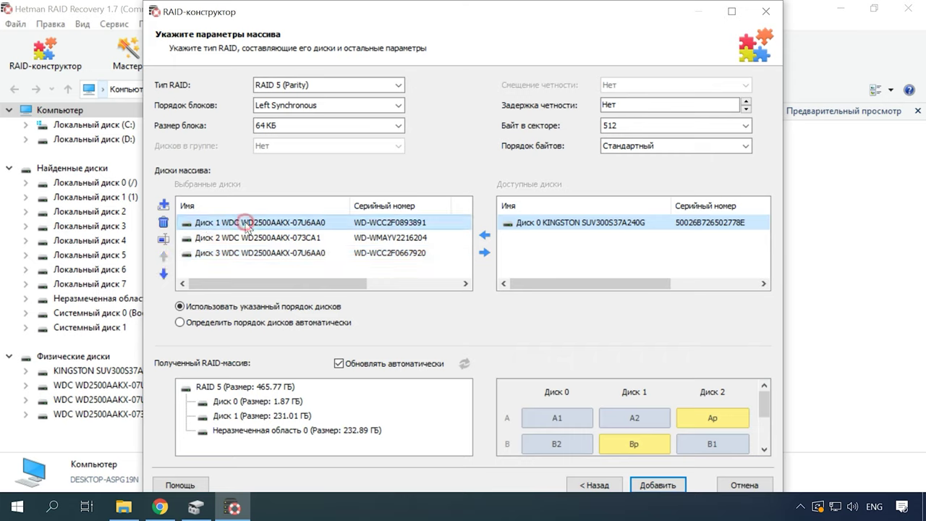
left_click(165, 243)
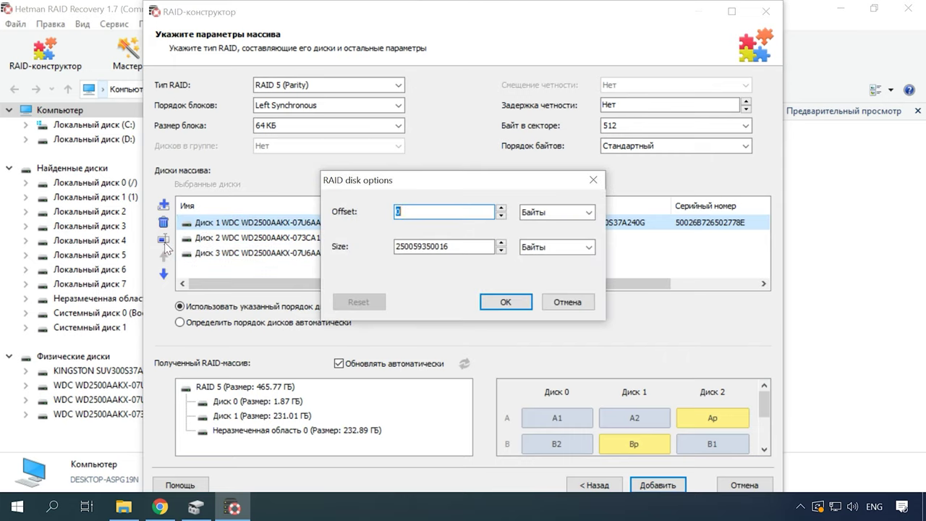
key("ctrl+v")
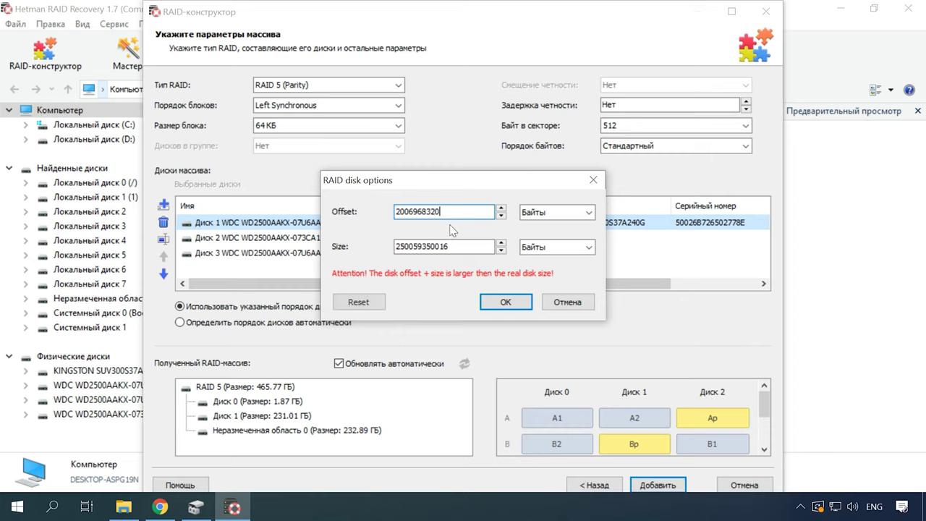
left_click(505, 302)
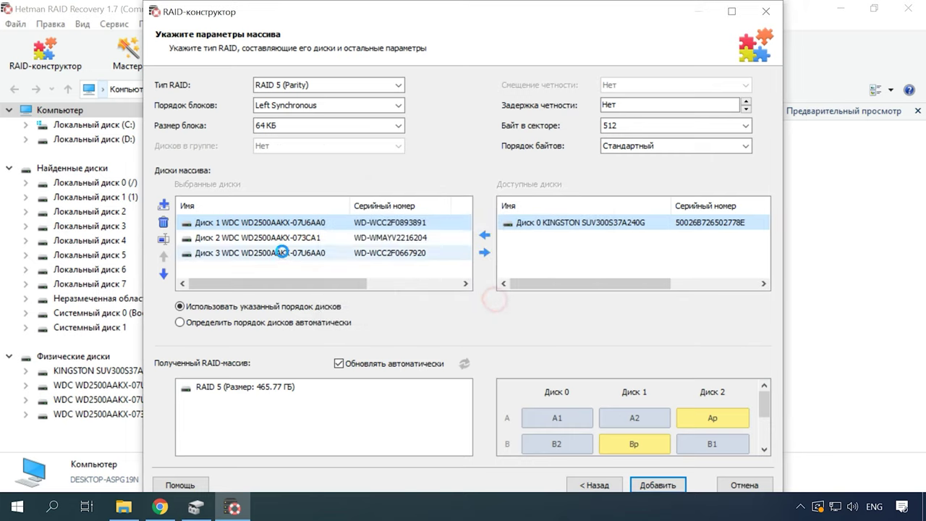
double_click(268, 237)
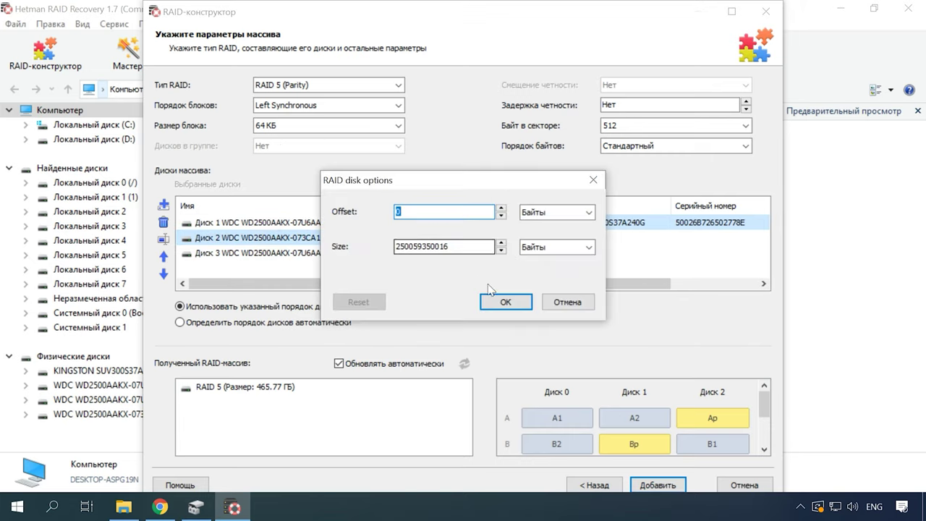
key("ctrl+v")
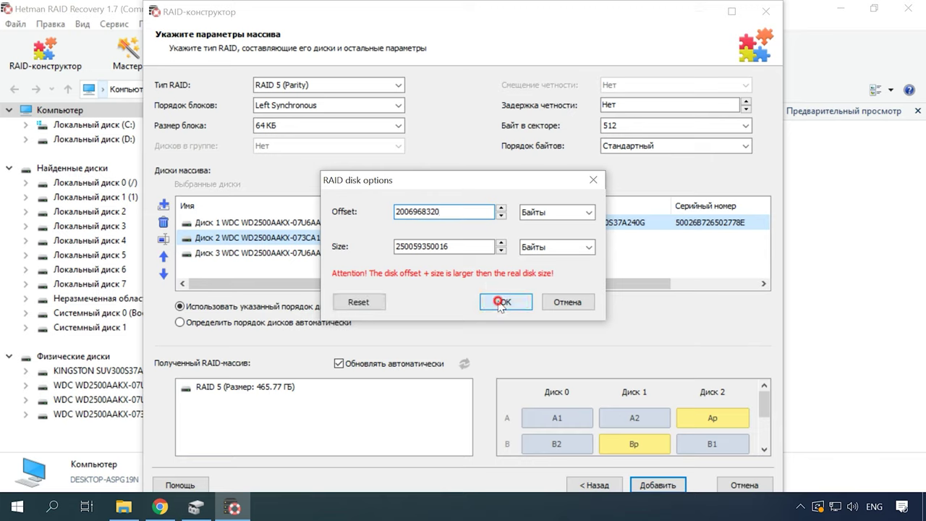
left_click(501, 302)
double_click(238, 253)
key("ctrl+v")
left_click(504, 302)
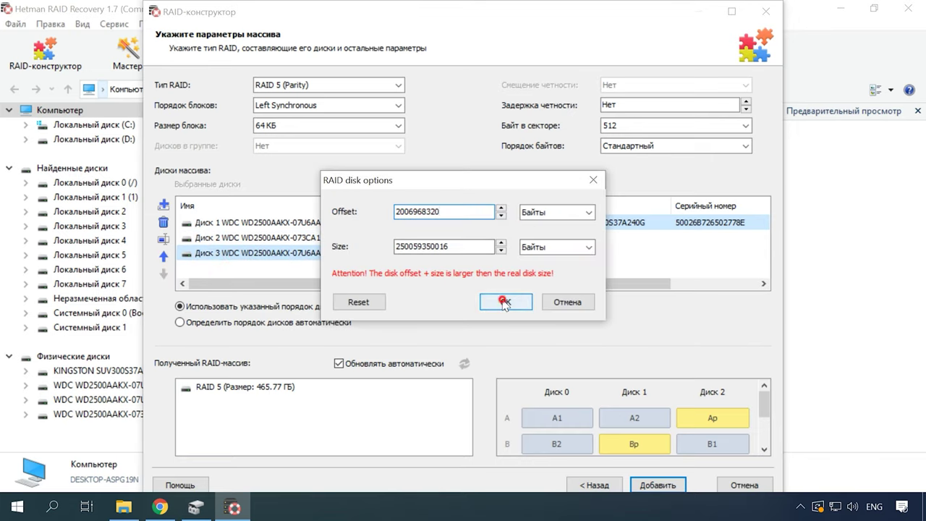
Step: Add the RAID 5 array with the disks ordered Disk 3, Disk 2, Disk 1, and check the properties of its vg0.lv0 and vg0.syslv volumes
left_click(192, 389)
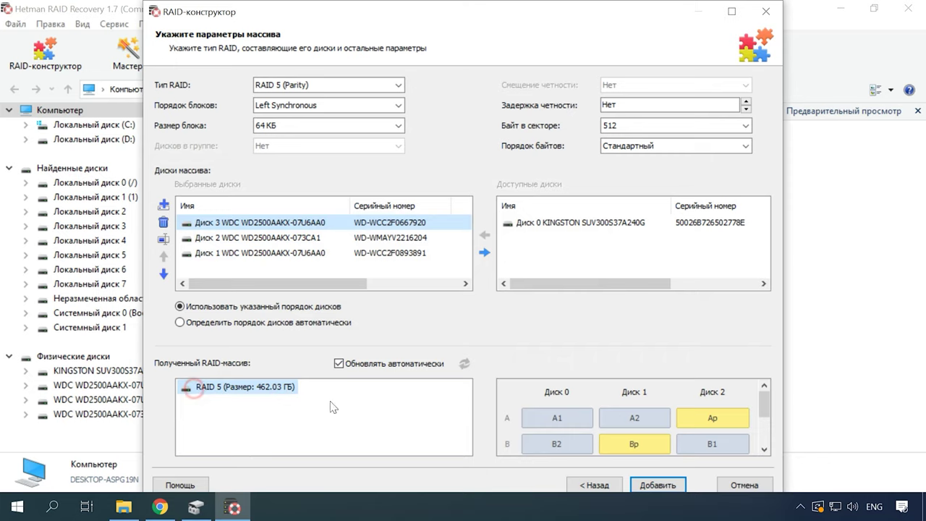
left_click(658, 486)
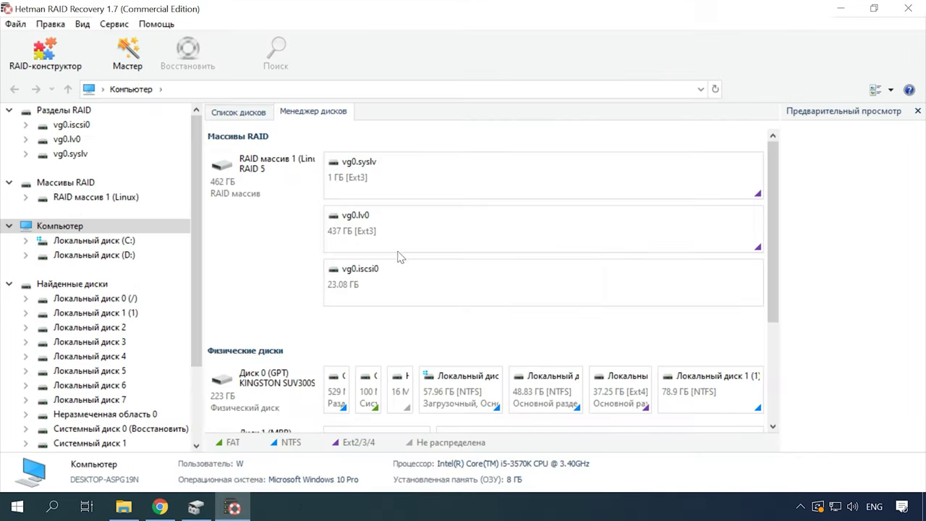
left_click(395, 231)
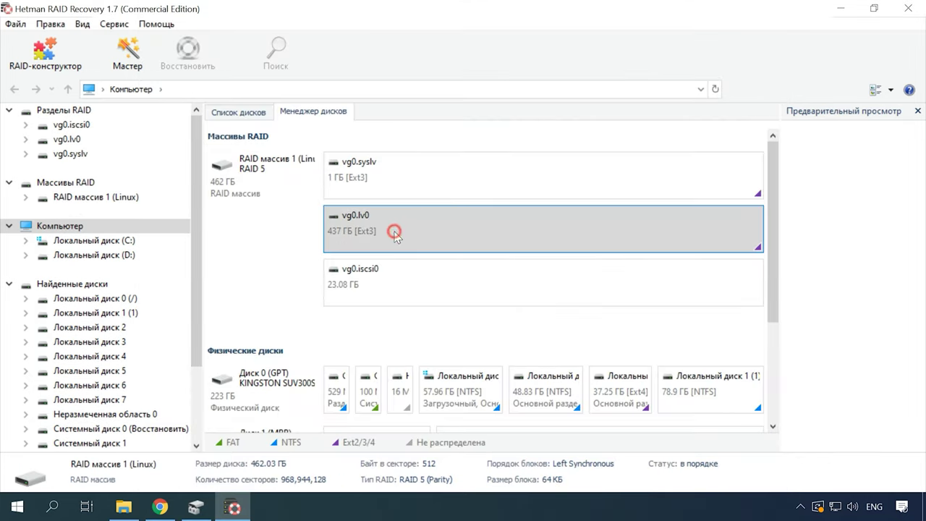
left_click(405, 181)
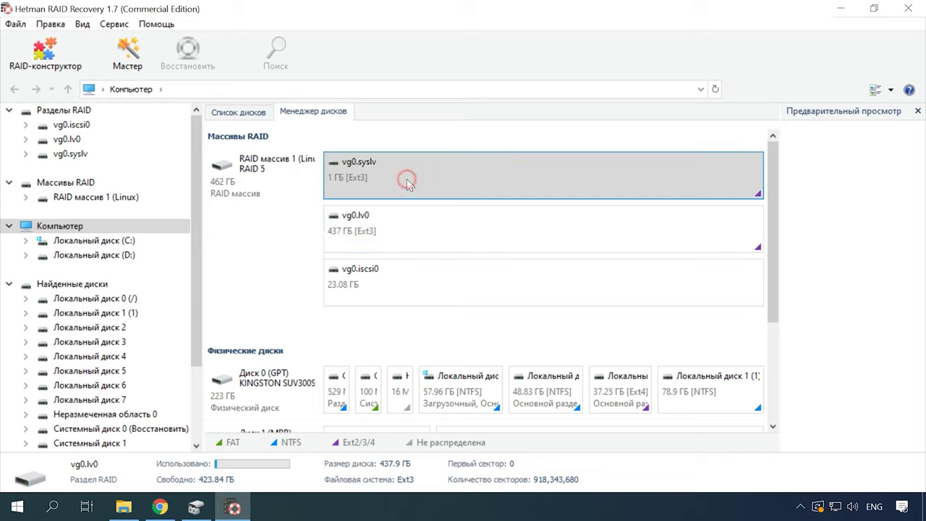
left_click(398, 224)
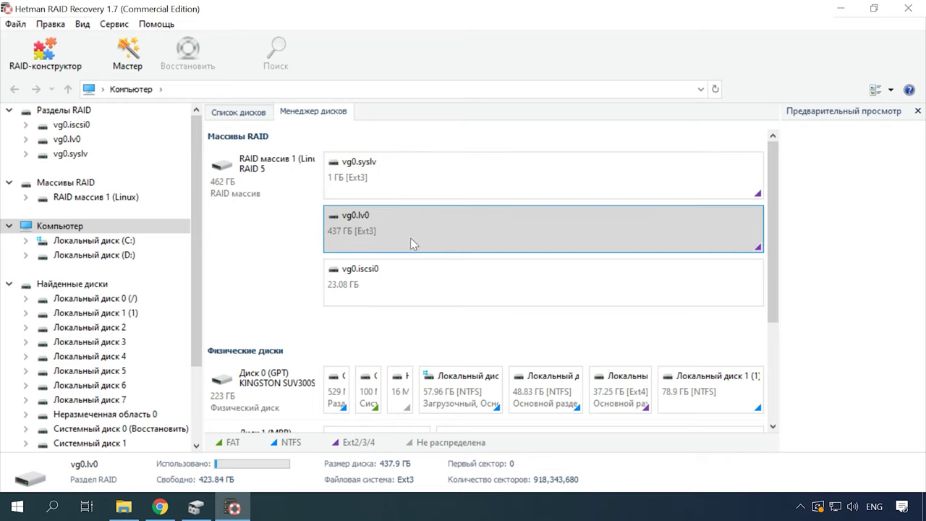
left_click(279, 184)
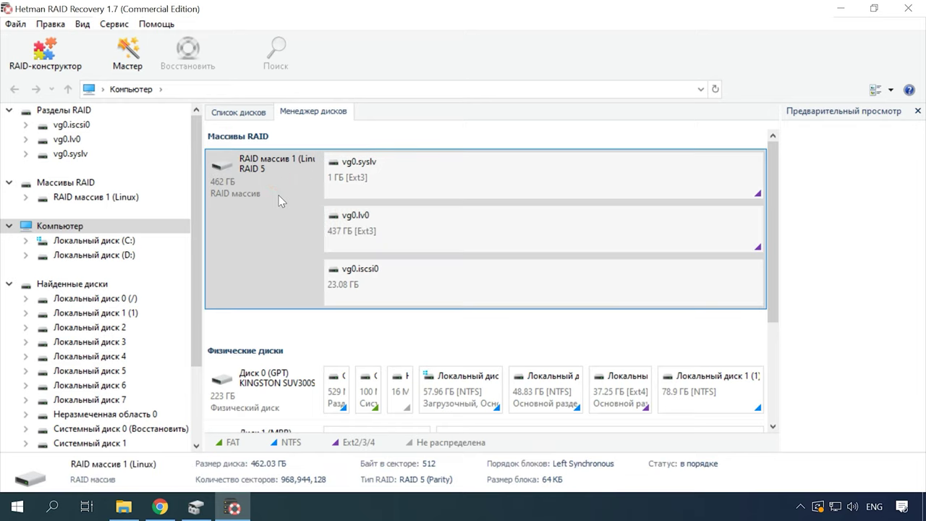
Step: Run a quick scan (Быстрое сканирование) of the vg0.lv0 volume and finish the analysis wizard
left_click(423, 235)
right_click(444, 237)
left_click(487, 245)
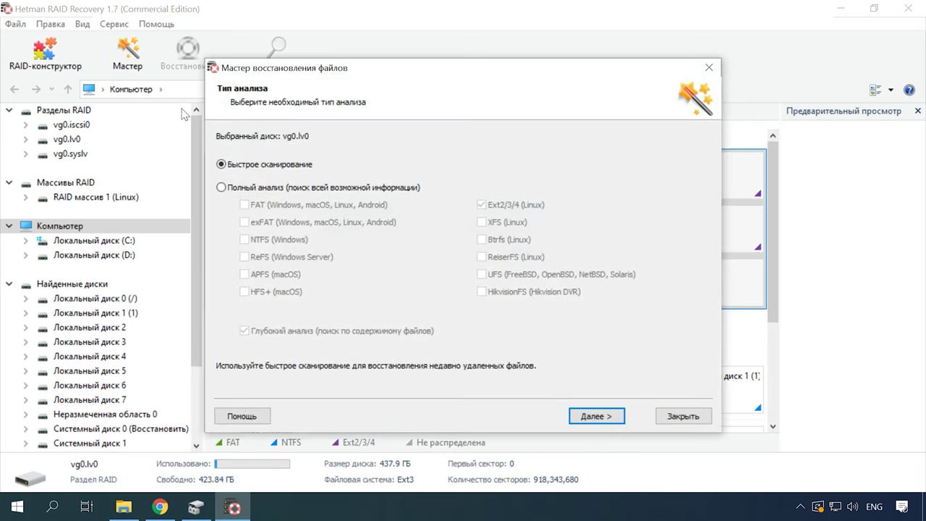
left_click(596, 416)
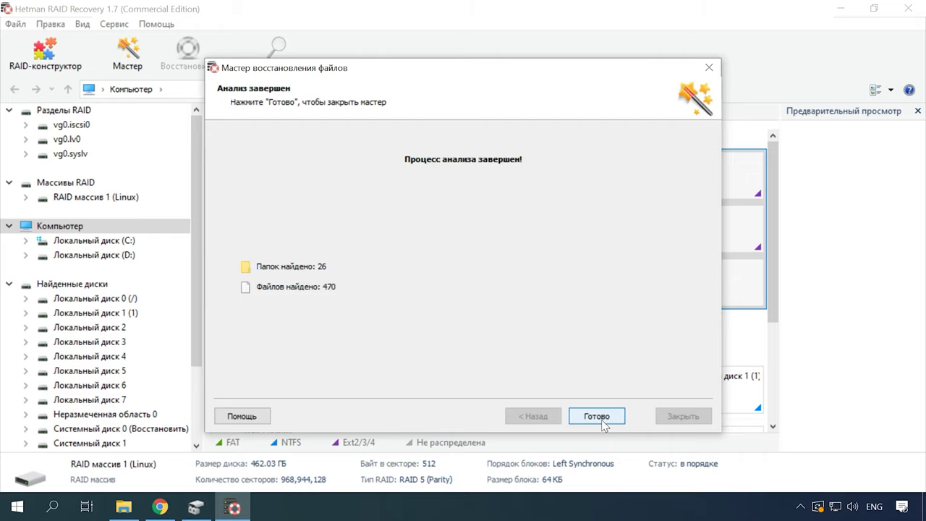
left_click(596, 416)
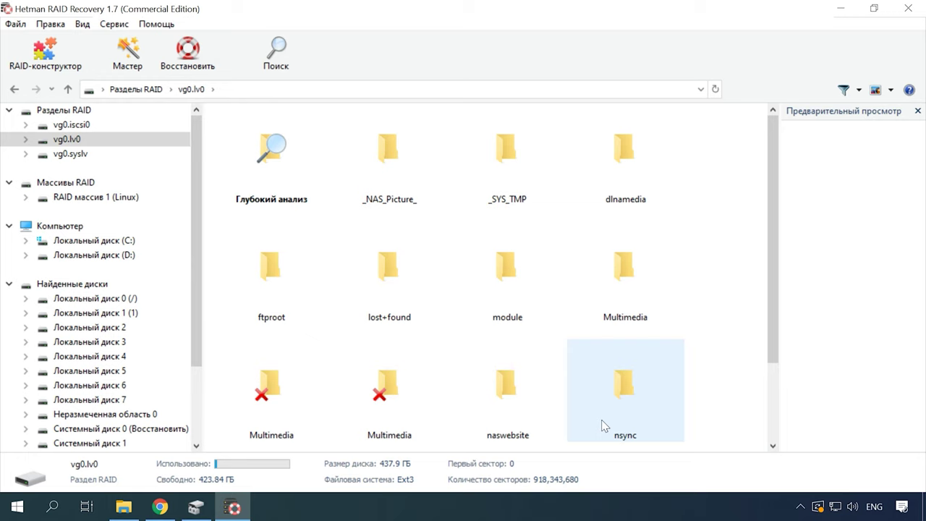
Step: Open the deleted Multimedia folder on vg0.lv0 that contains the car pictures and look through its files
left_click(391, 405)
double_click(295, 411)
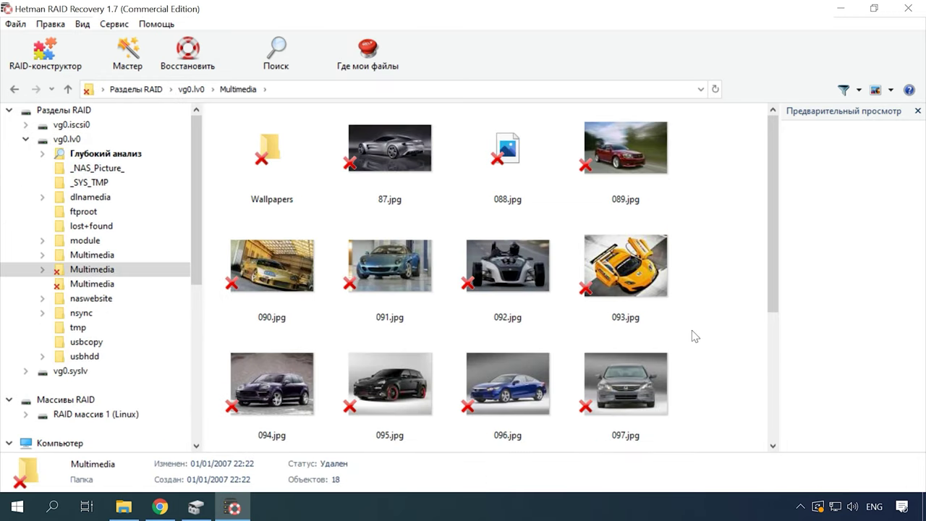
scroll(694, 336, "down", 3)
scroll(694, 336, "up", 3)
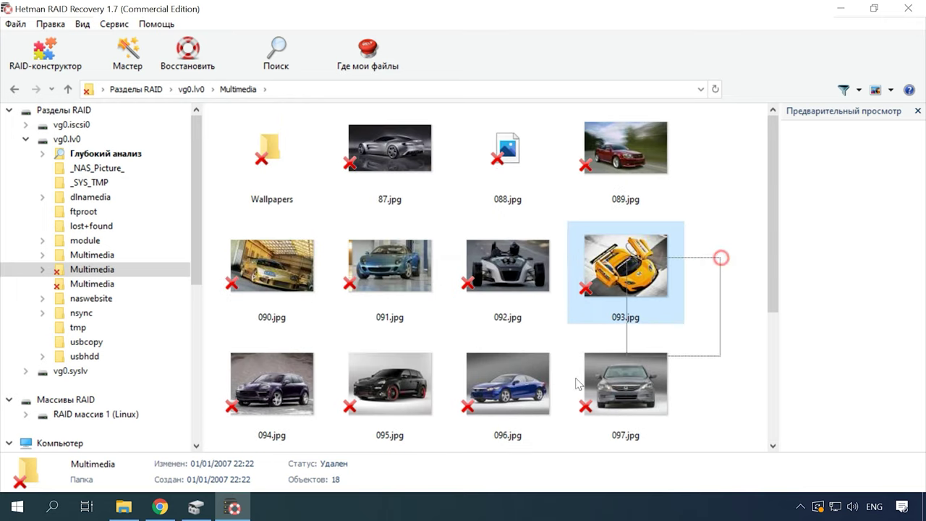
Step: Recover the deleted pictures 090.jpg to 097.jpg to the hard disk folder C:\005
left_click_drag(692, 316, 264, 405)
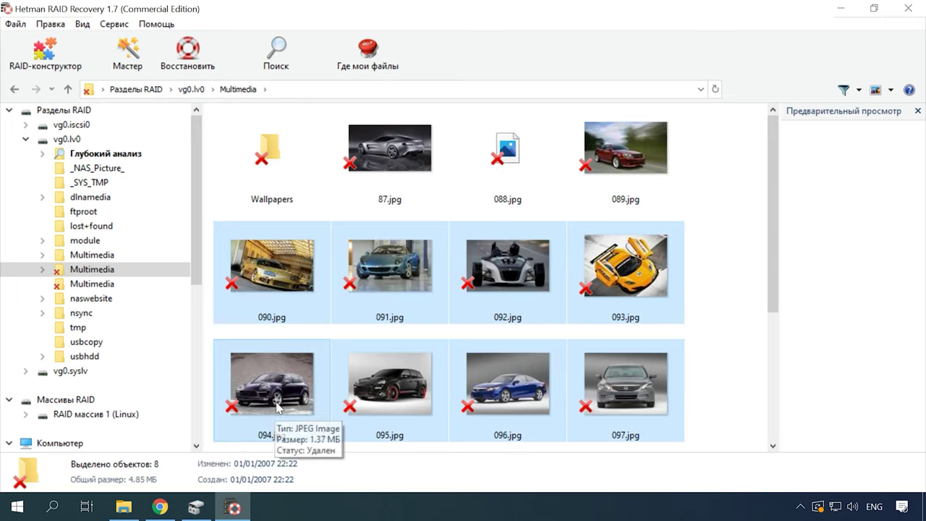
left_click(187, 58)
left_click(571, 418)
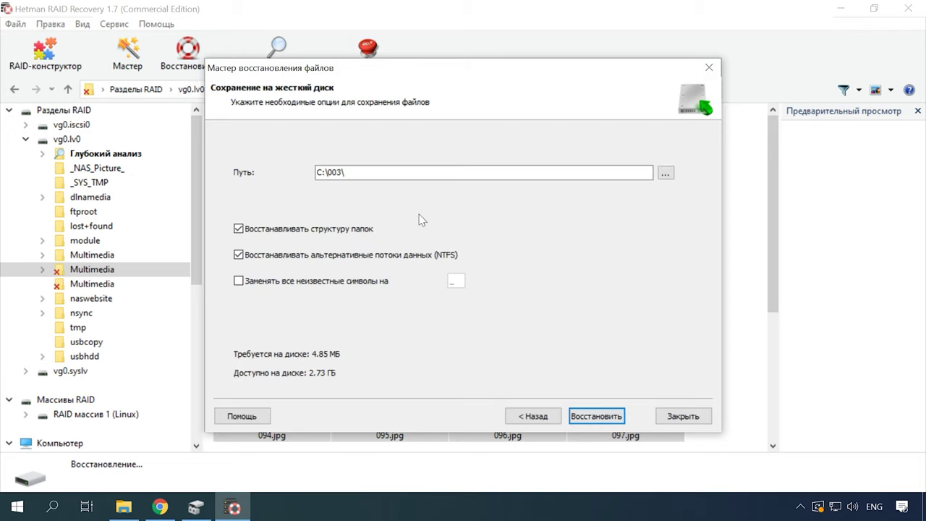
left_click_drag(336, 172, 341, 172)
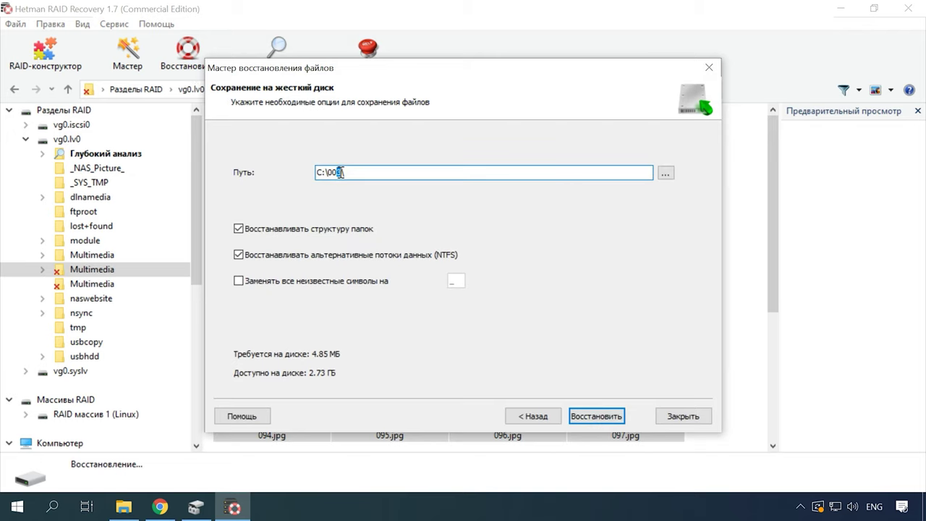
left_click(579, 410)
left_click(595, 416)
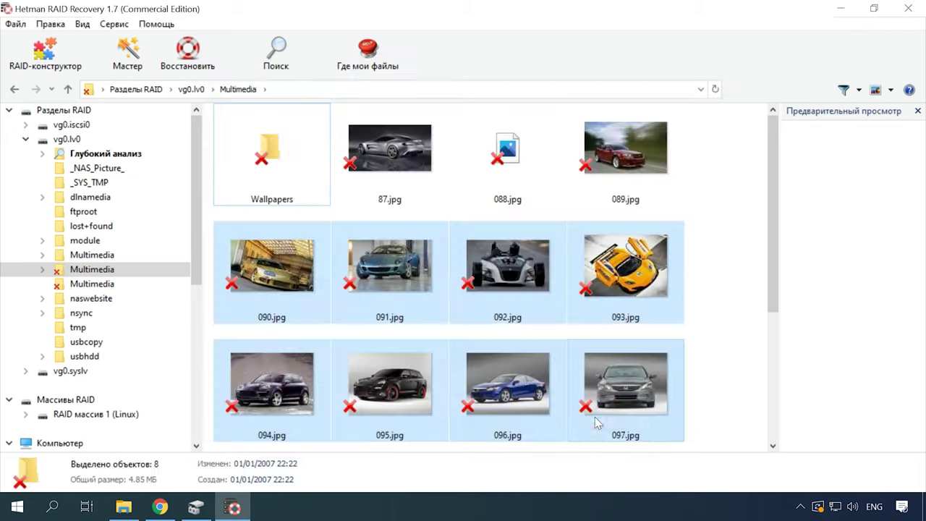
Step: Switch to File Explorer and open the 005 folder on Local Disk (C:) to check the recovered pictures
left_click(125, 507)
left_click(67, 47)
double_click(161, 230)
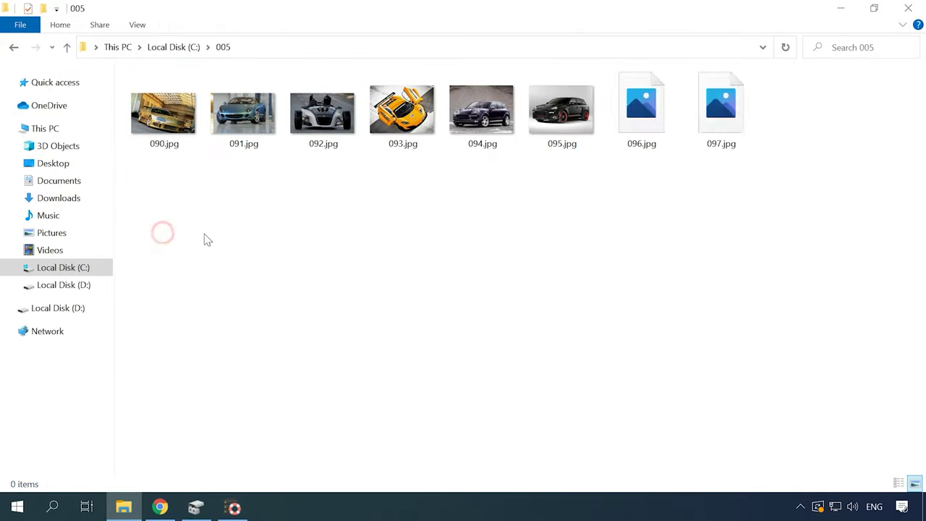